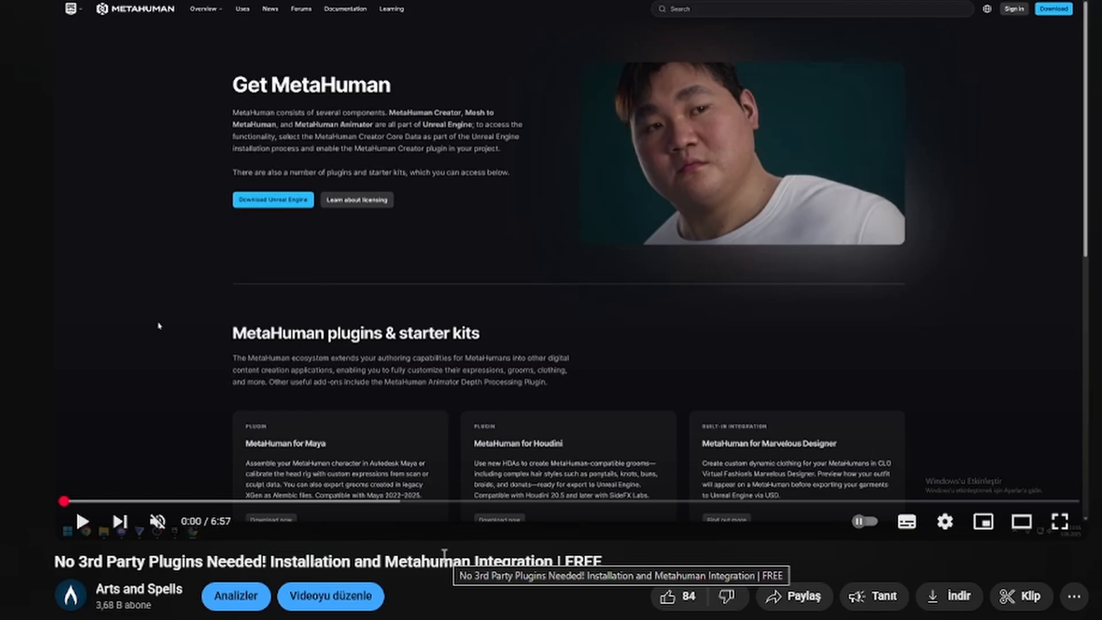
# Launch metapipe.exe from its folder and install MetaPipe Free
pyautogui.click(69, 607)
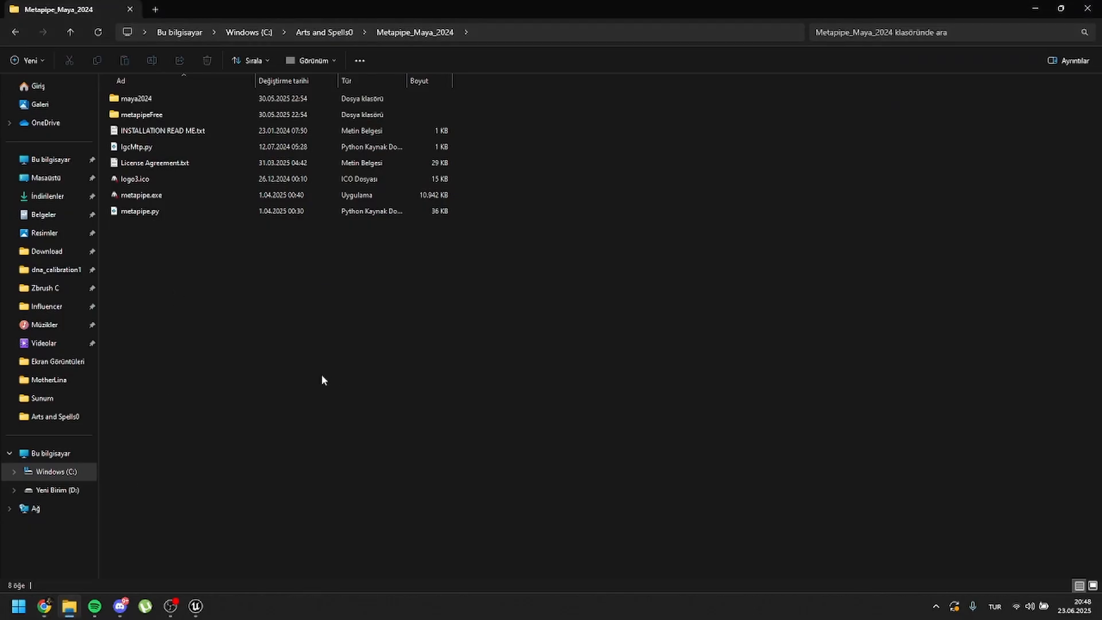
pyautogui.doubleClick(142, 195)
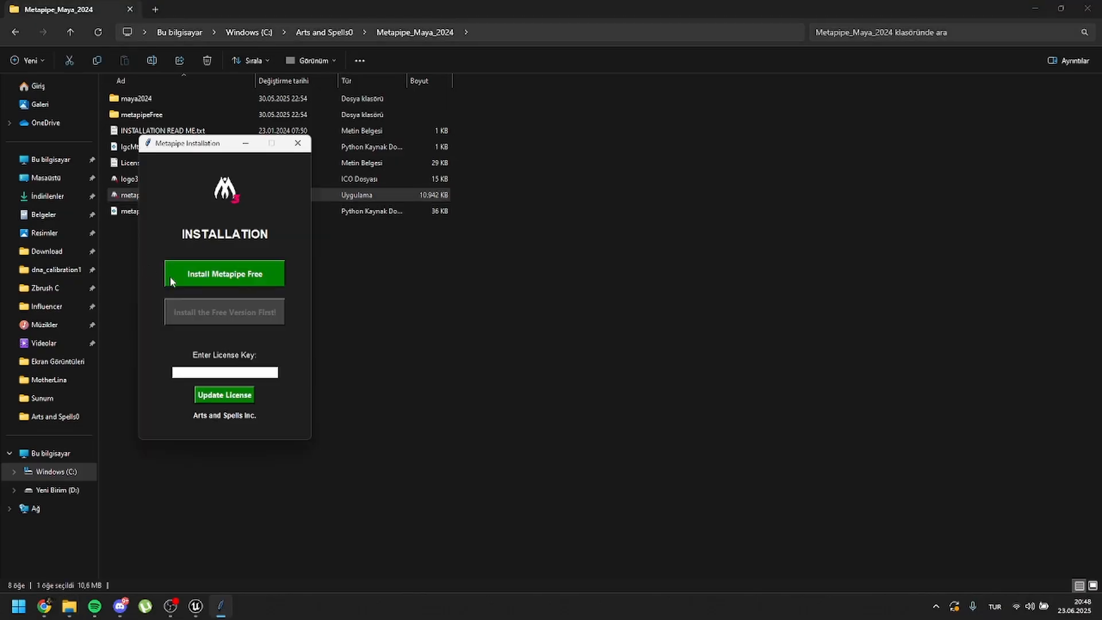
pyautogui.click(222, 274)
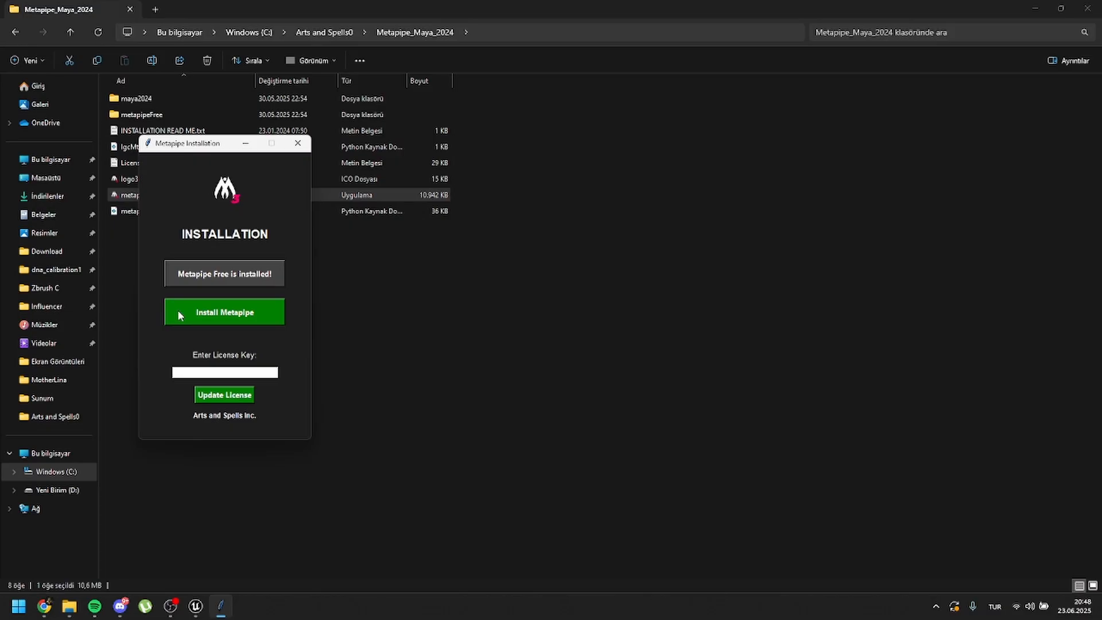
# Install the full MetaPipe, agreeing to the EULA, then move on to entering a license key
pyautogui.click(219, 312)
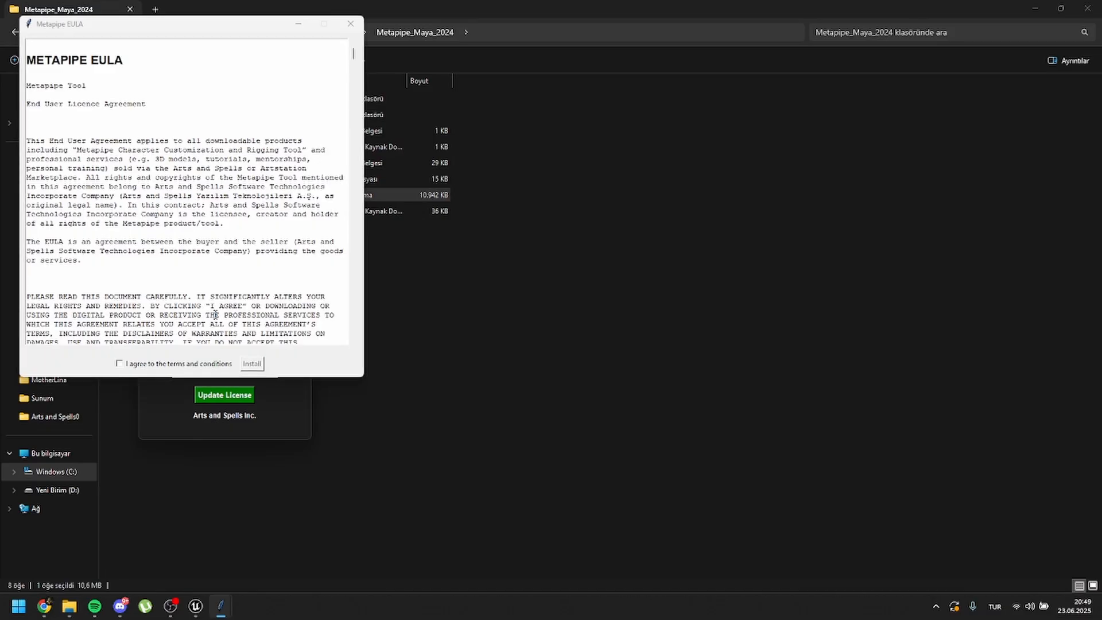
pyautogui.click(120, 364)
pyautogui.click(253, 364)
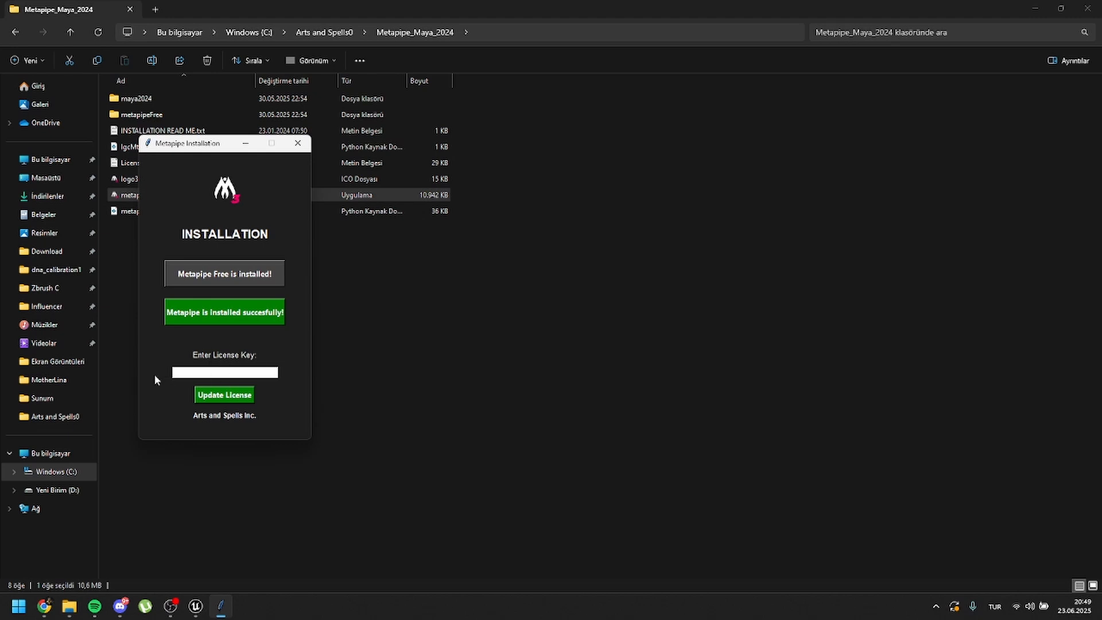
pyautogui.click(187, 372)
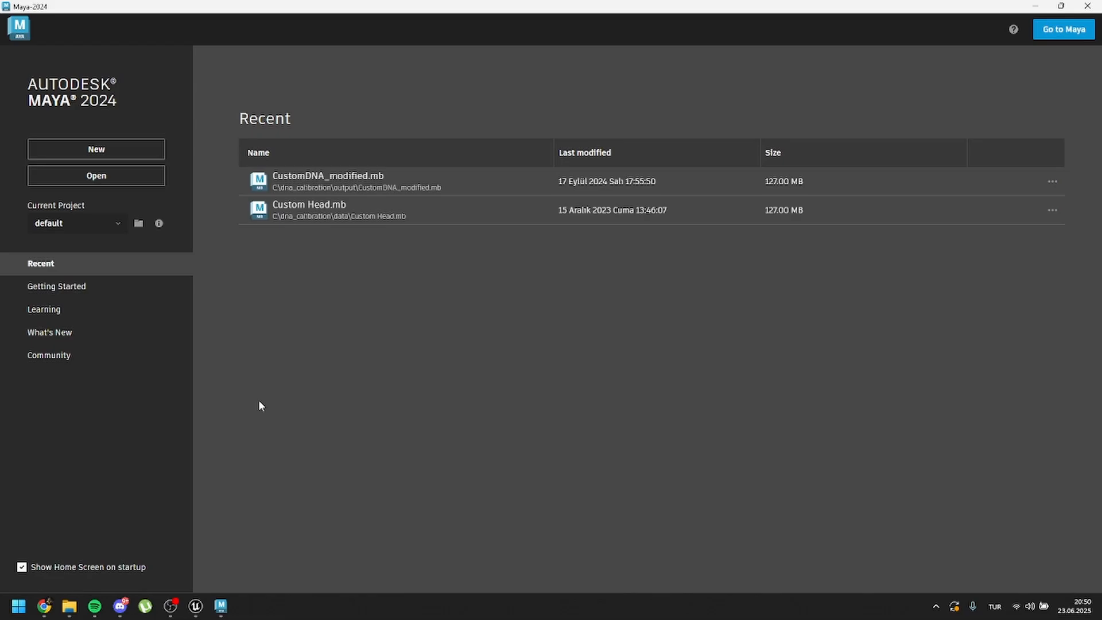
# Start a new empty scene from the Maya home screen
pyautogui.click(91, 154)
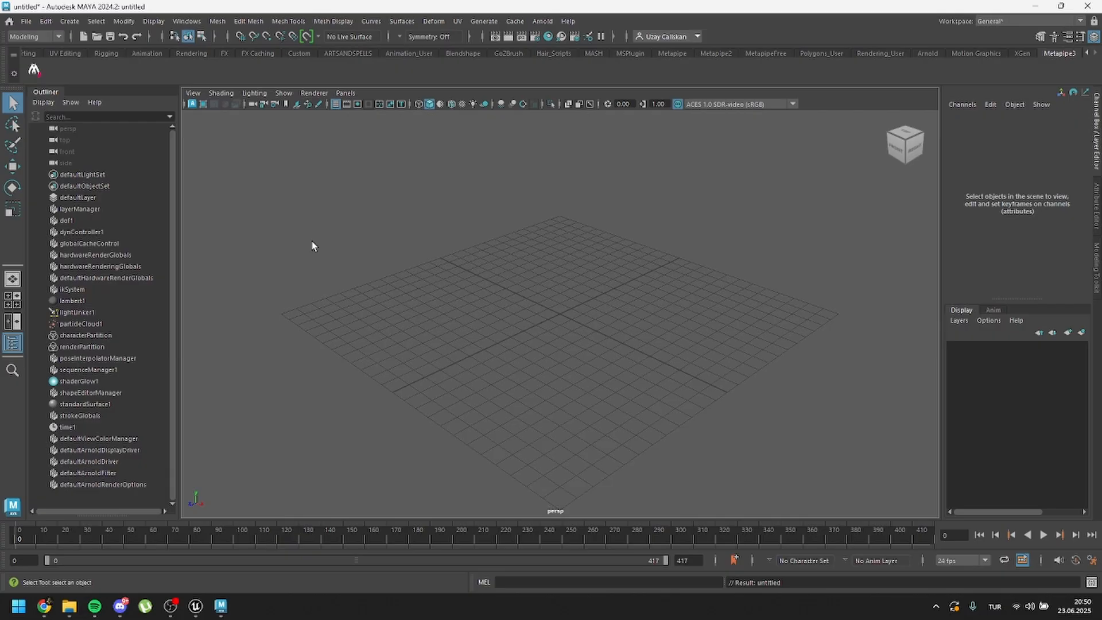
pyautogui.hotkey('alt', 'Tab')
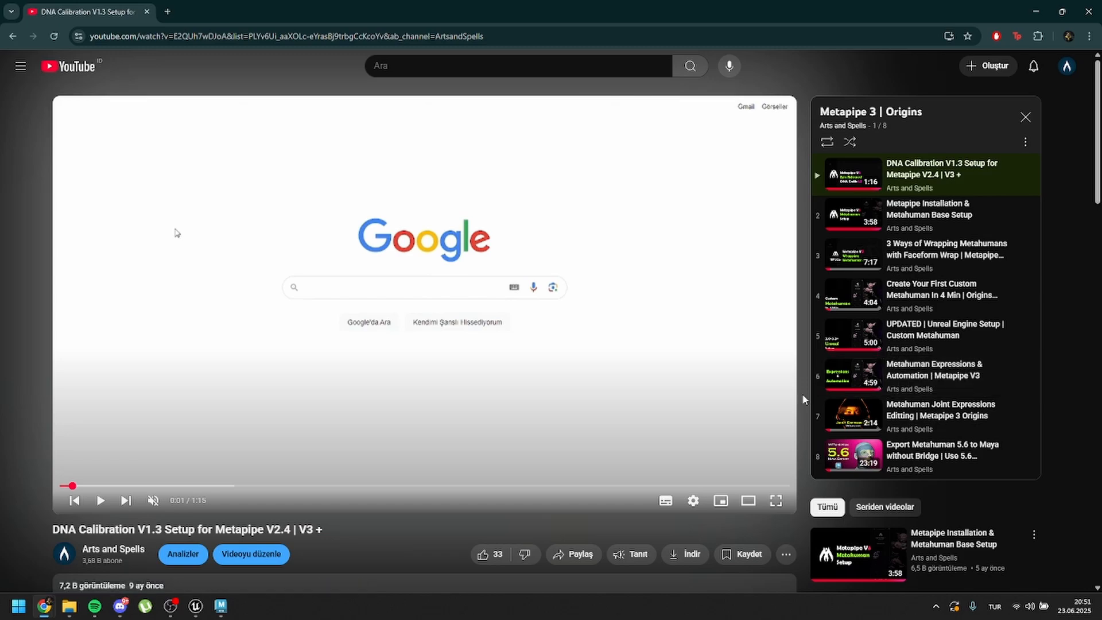
pyautogui.hotkey('alt', 'Tab')
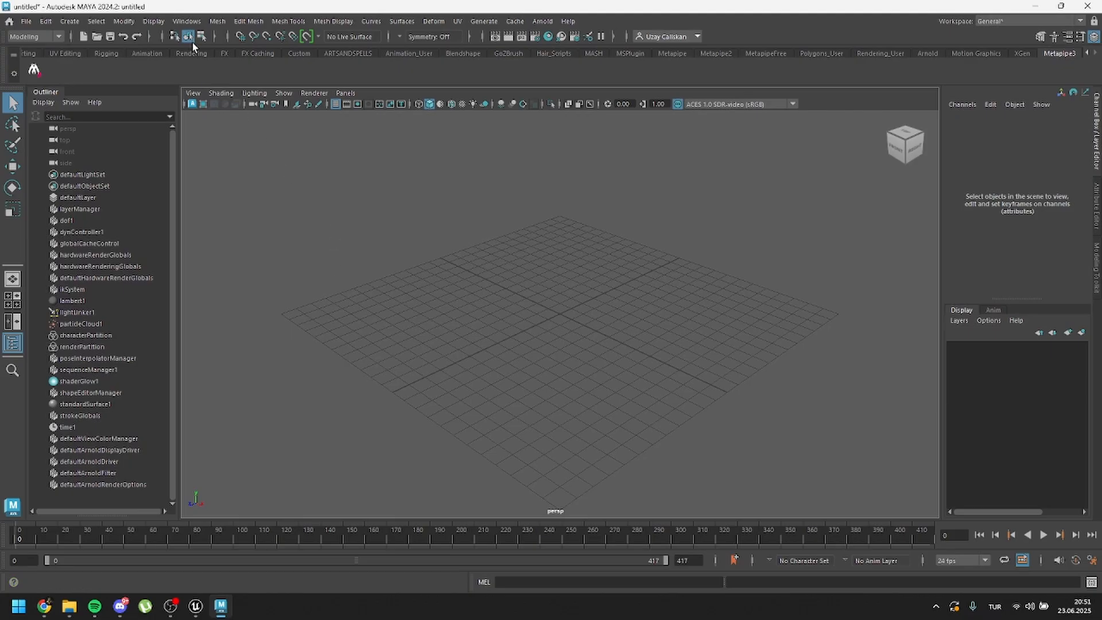
# Load the MetaHumanForMaya.py plug-in via Windows > Settings/Preferences > Plug-in Manager
pyautogui.click(187, 21)
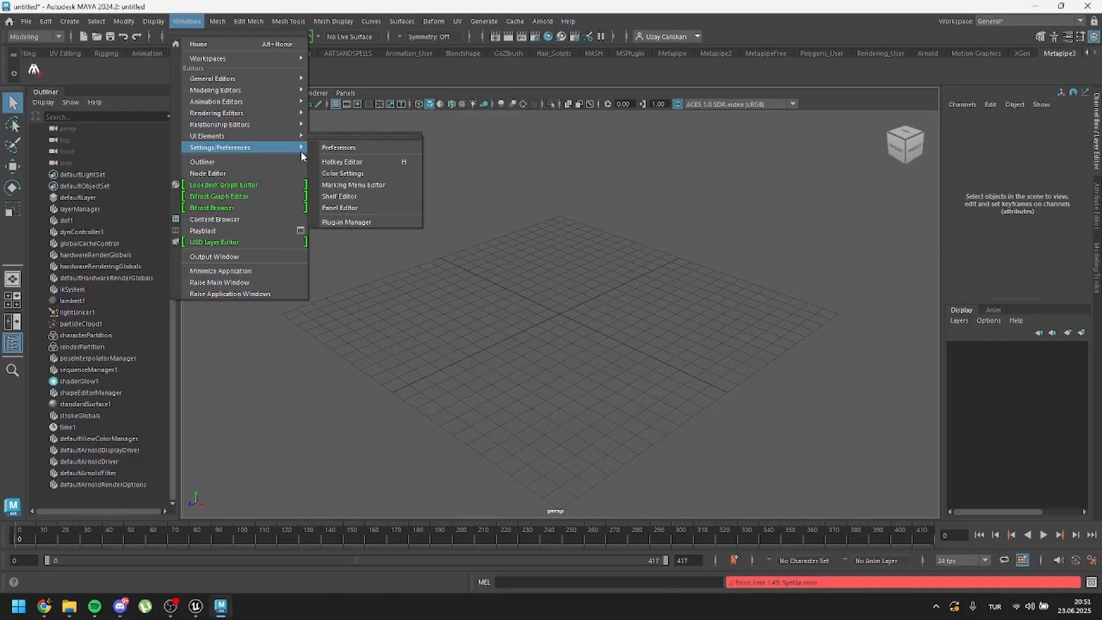
pyautogui.moveTo(220, 147)
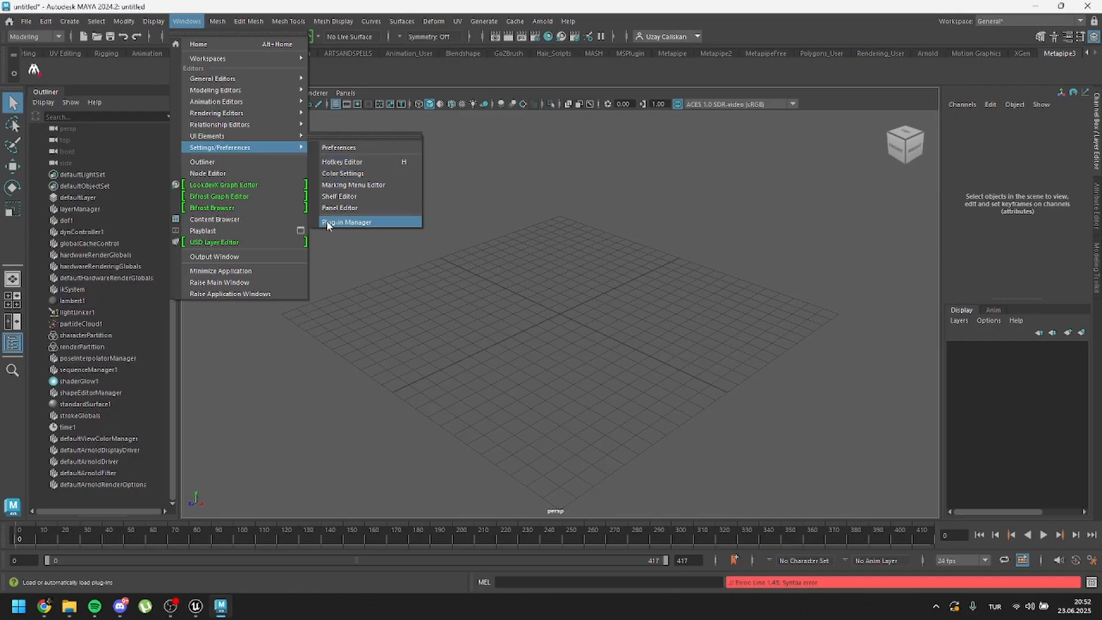
pyautogui.click(346, 222)
pyautogui.scroll(-4, 613, 385)
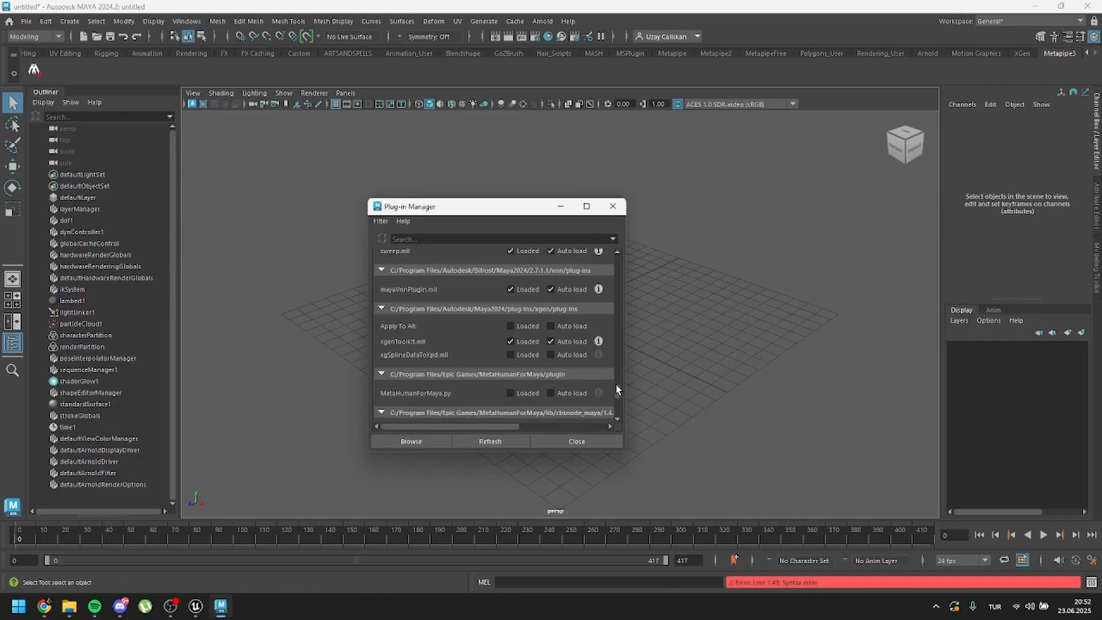
pyautogui.scroll(-3, 613, 399)
pyautogui.scroll(-2, 613, 404)
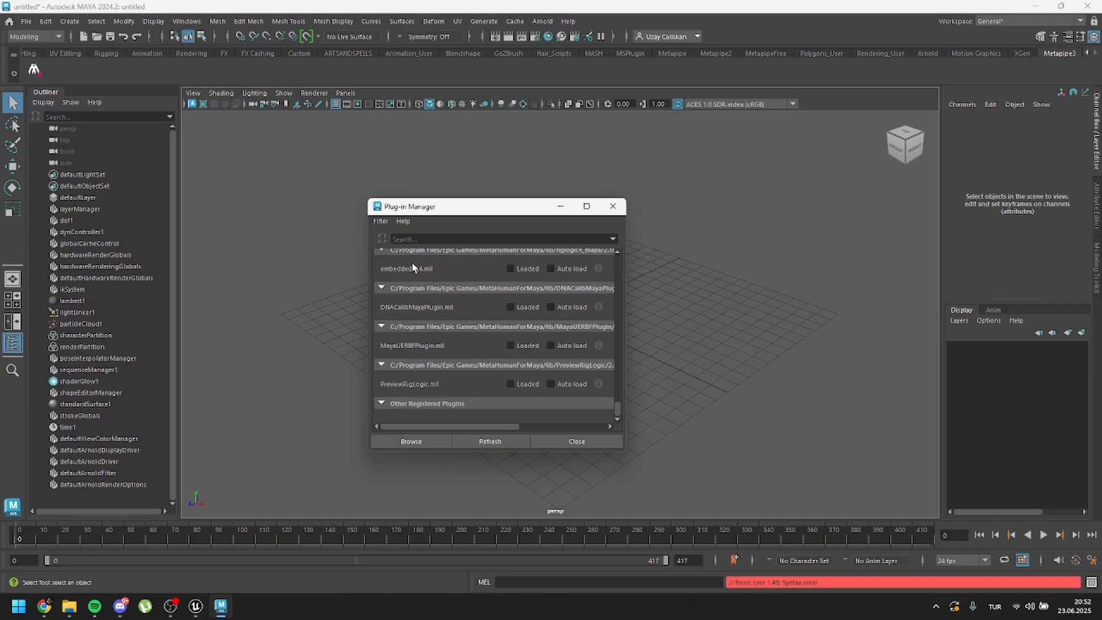
pyautogui.scroll(2, 617, 404)
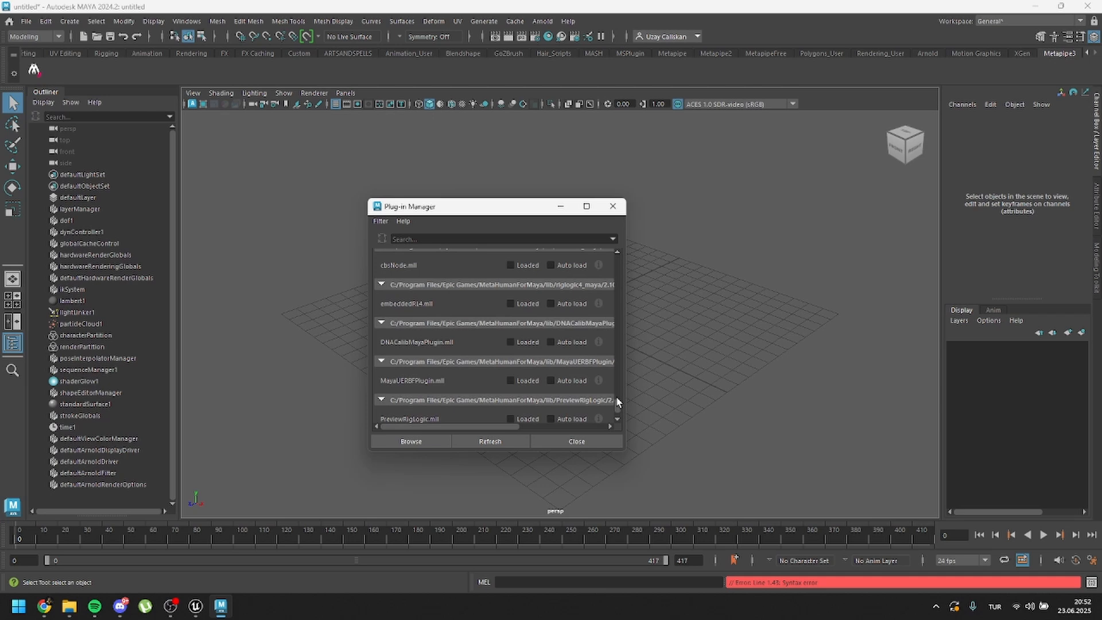
pyautogui.scroll(3, 469, 338)
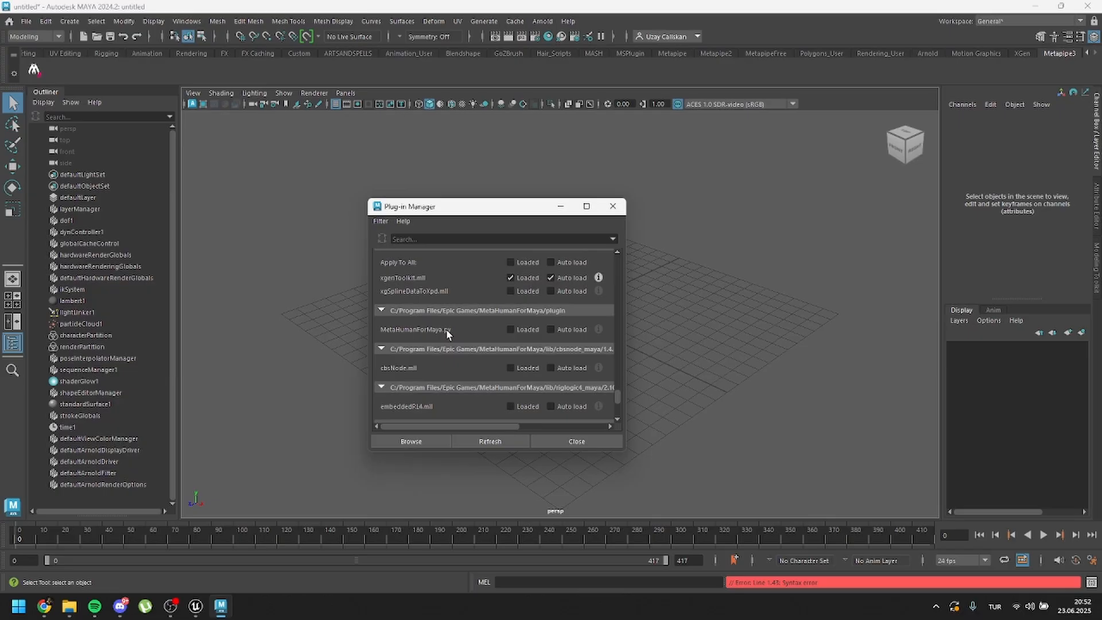
pyautogui.click(510, 330)
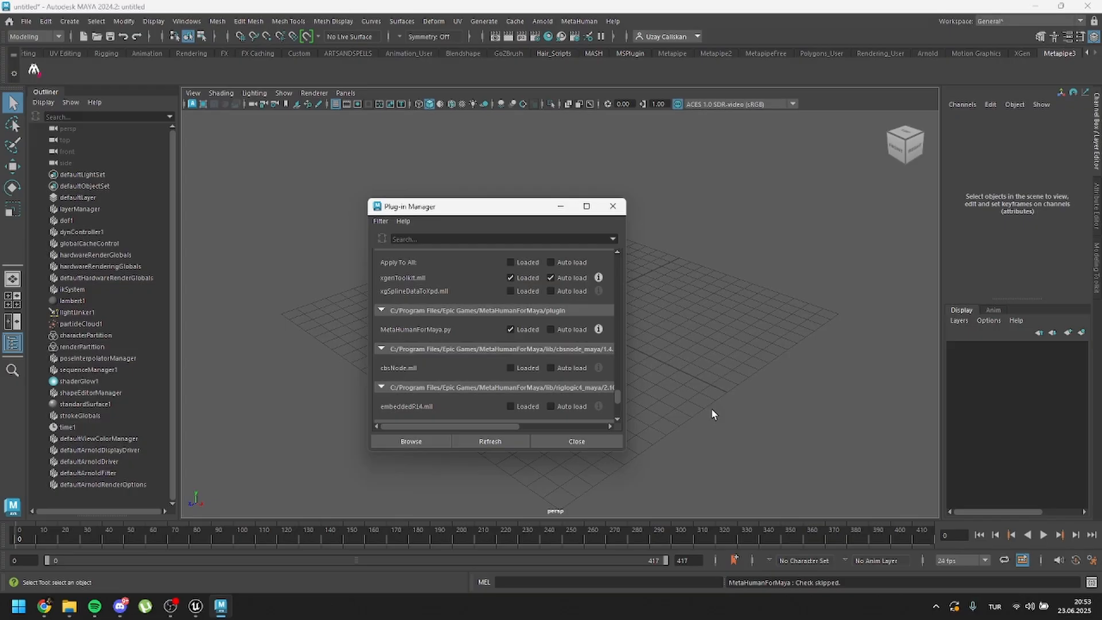
# Close the Plug-in Manager, open the MetaPipe 3 panel, and switch to the Voly MetaHuman in Unreal
pyautogui.click(571, 443)
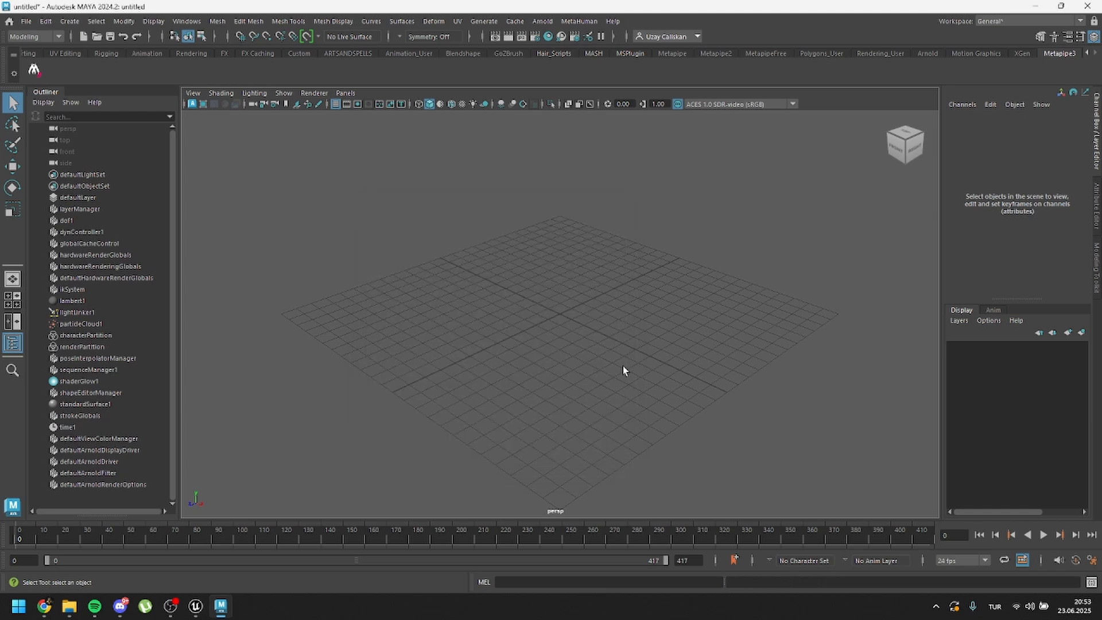
pyautogui.click(34, 70)
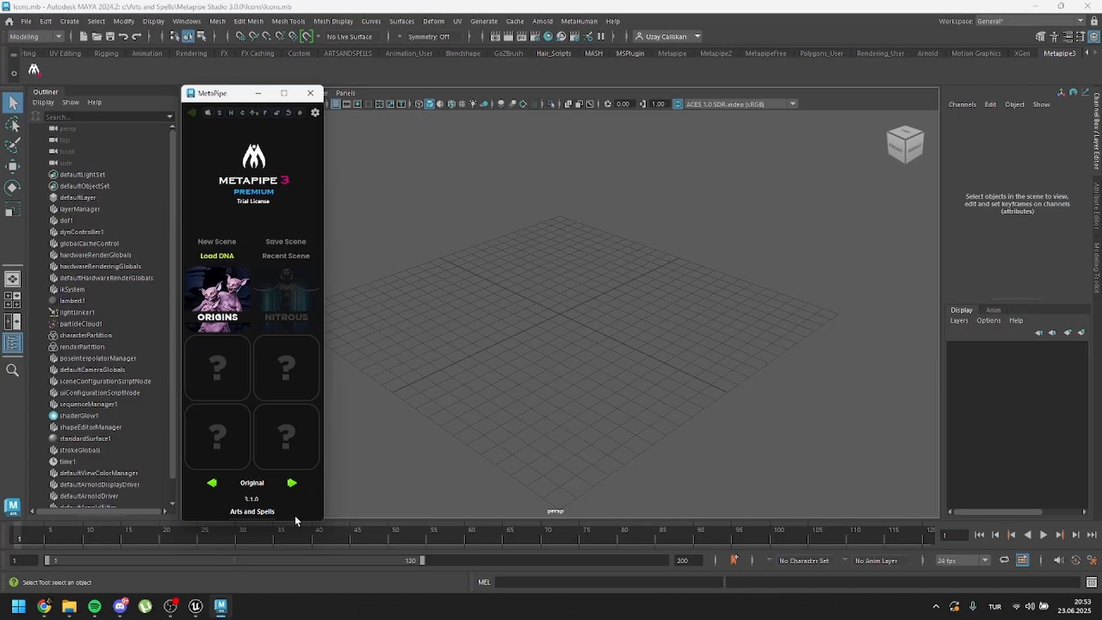
pyautogui.moveTo(196, 607)
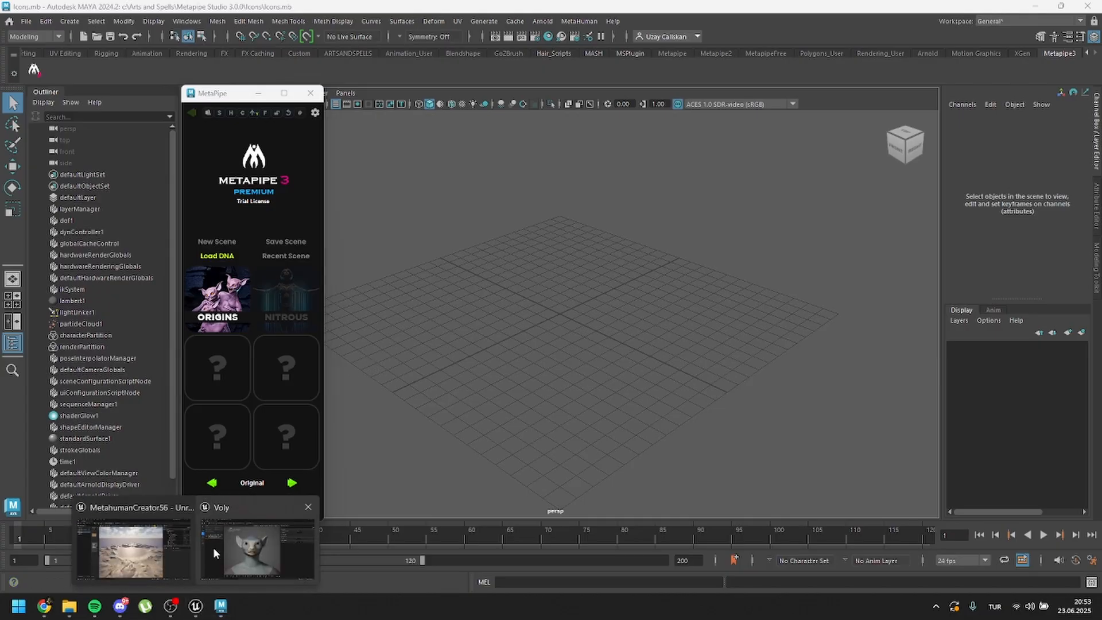
pyautogui.click(213, 547)
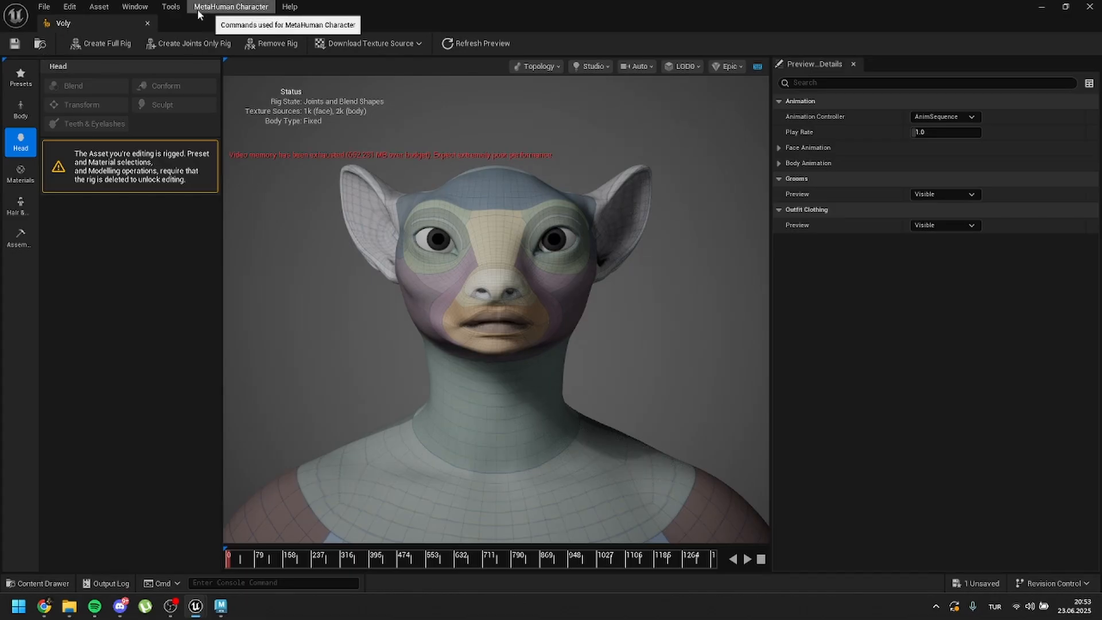
# Save the character's face DNA as Face.dna in the Arts and Spells folder
pyautogui.click(251, 5)
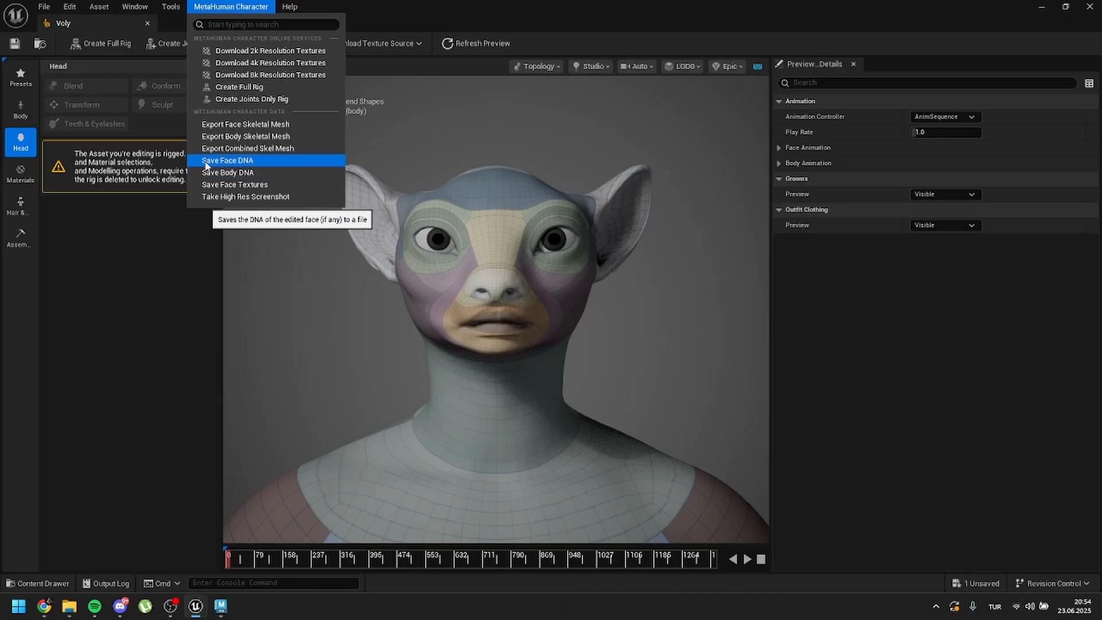
pyautogui.click(228, 161)
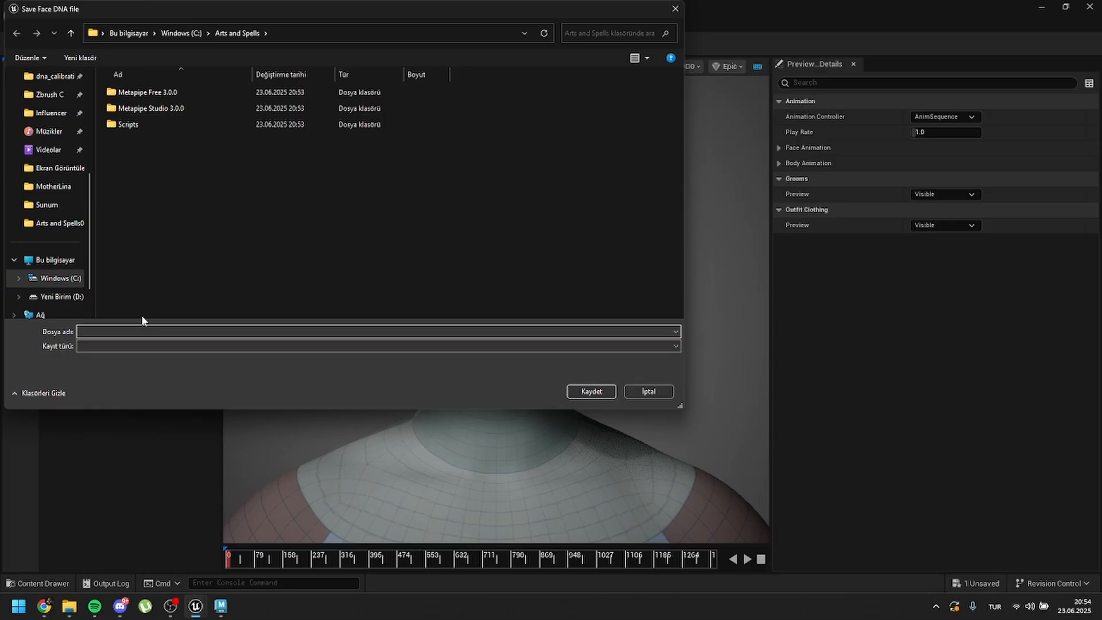
pyautogui.write('Fa')
pyautogui.write('ce.dna')
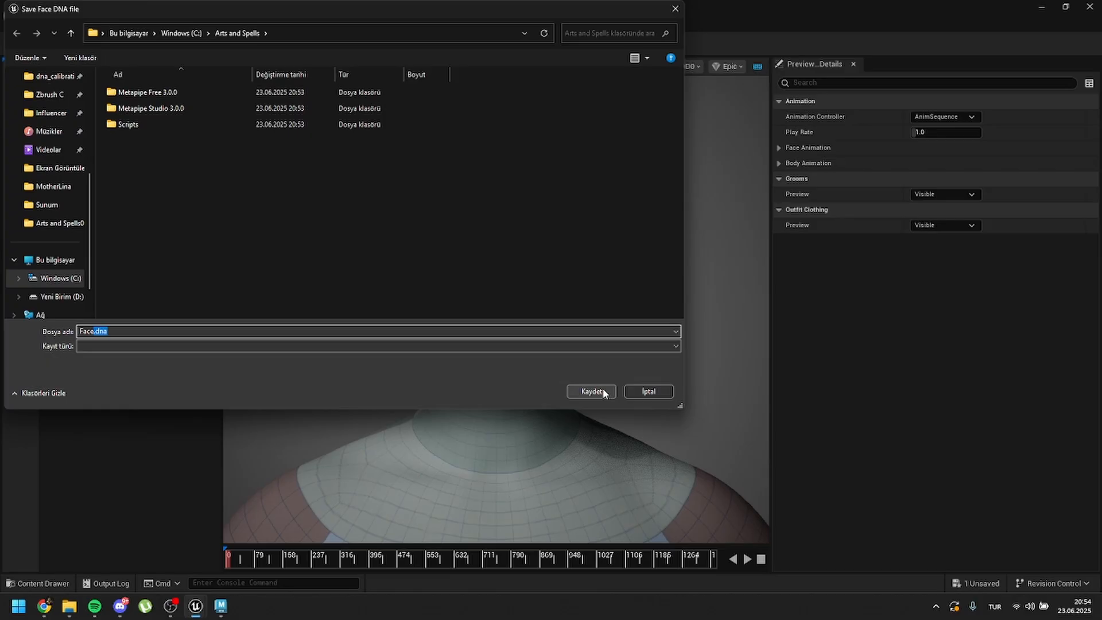
pyautogui.click(604, 394)
# Save the body DNA as Body.dna, then return to Maya's MetaPipe panel
pyautogui.click(207, 6)
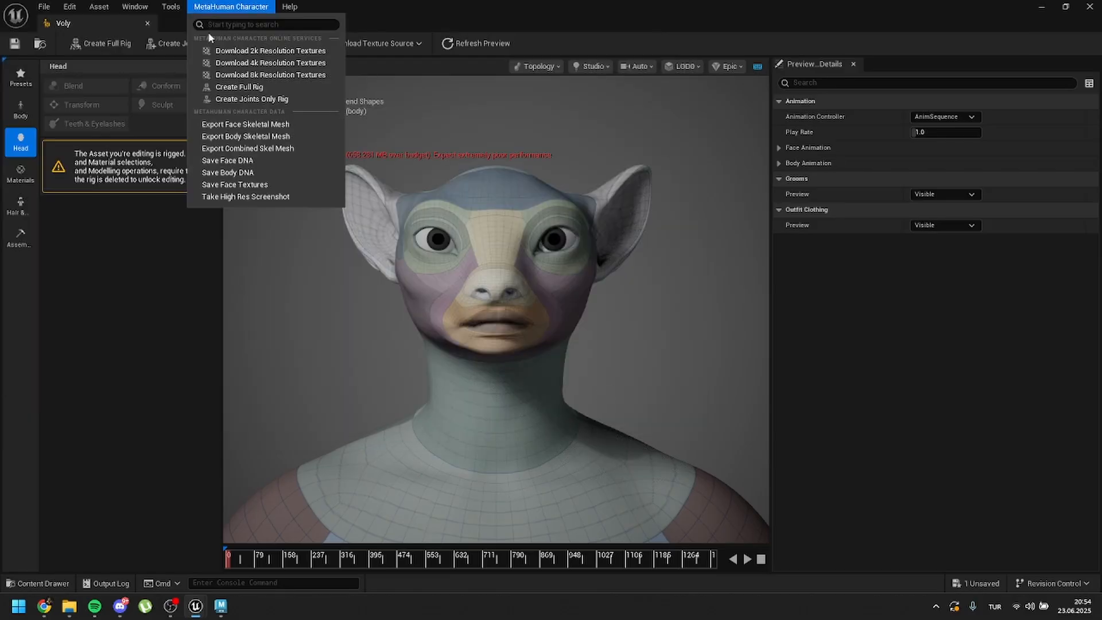
pyautogui.click(220, 173)
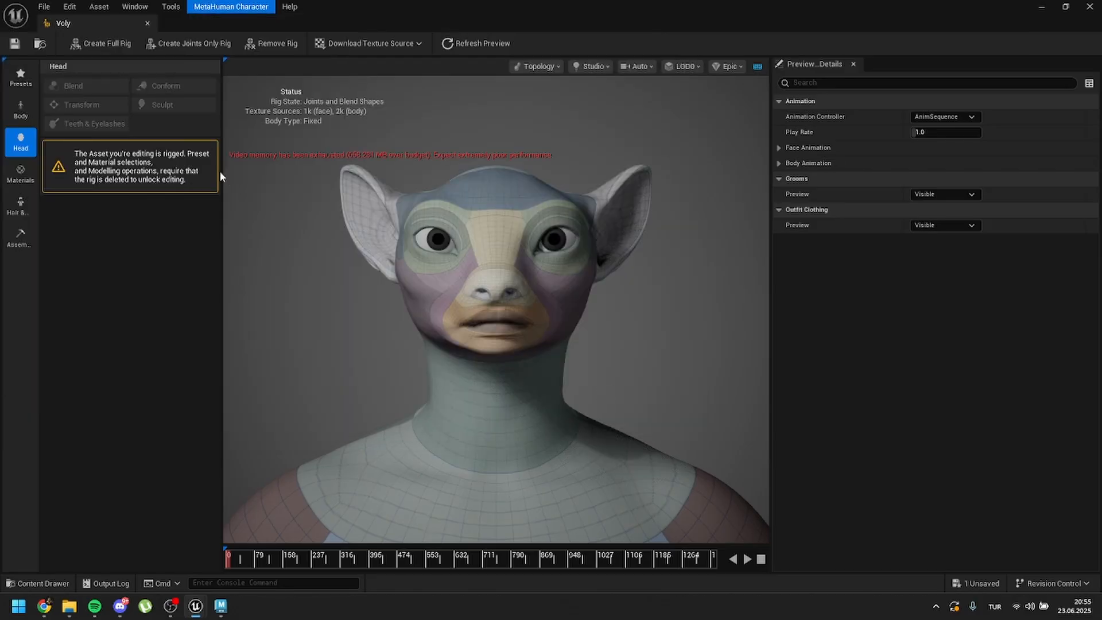
pyautogui.write('Bo')
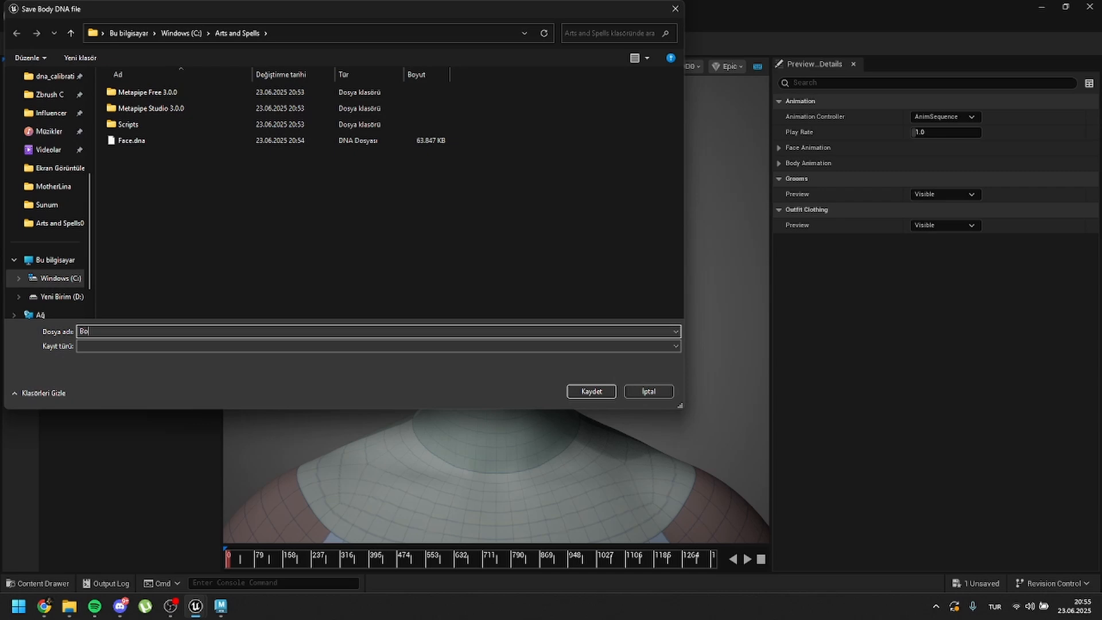
pyautogui.write('dy.dna')
pyautogui.press('Return')
pyautogui.hotkey('alt', 'Tab')
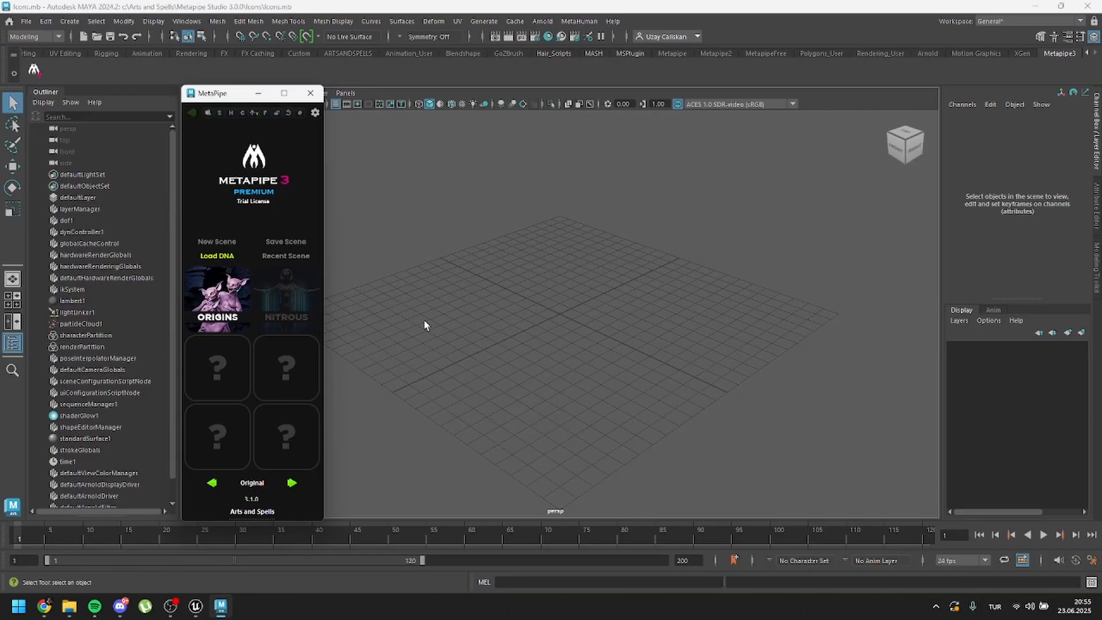
# Load Face.dna and Body.dna from Arts and Spells and confirm importing the MetaHuman character
pyautogui.click(216, 256)
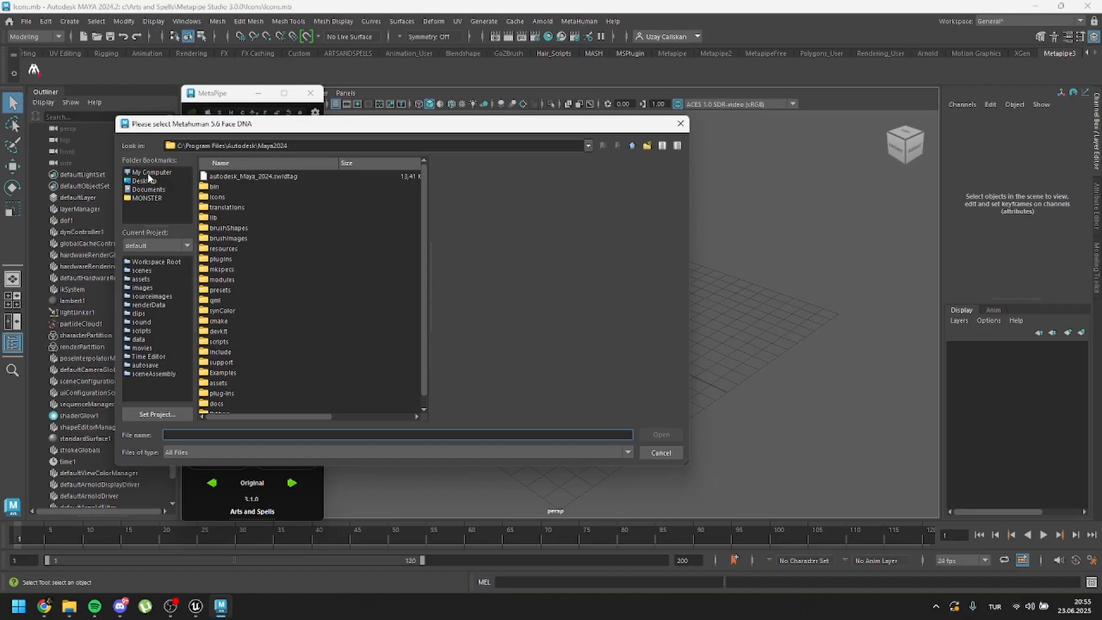
pyautogui.click(145, 189)
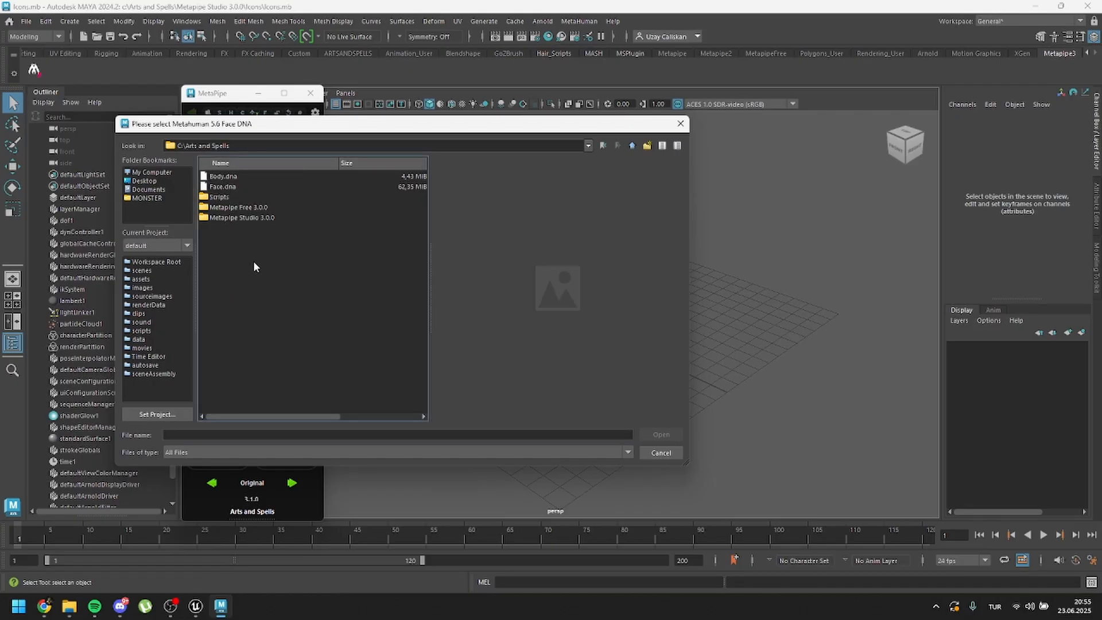
pyautogui.doubleClick(222, 186)
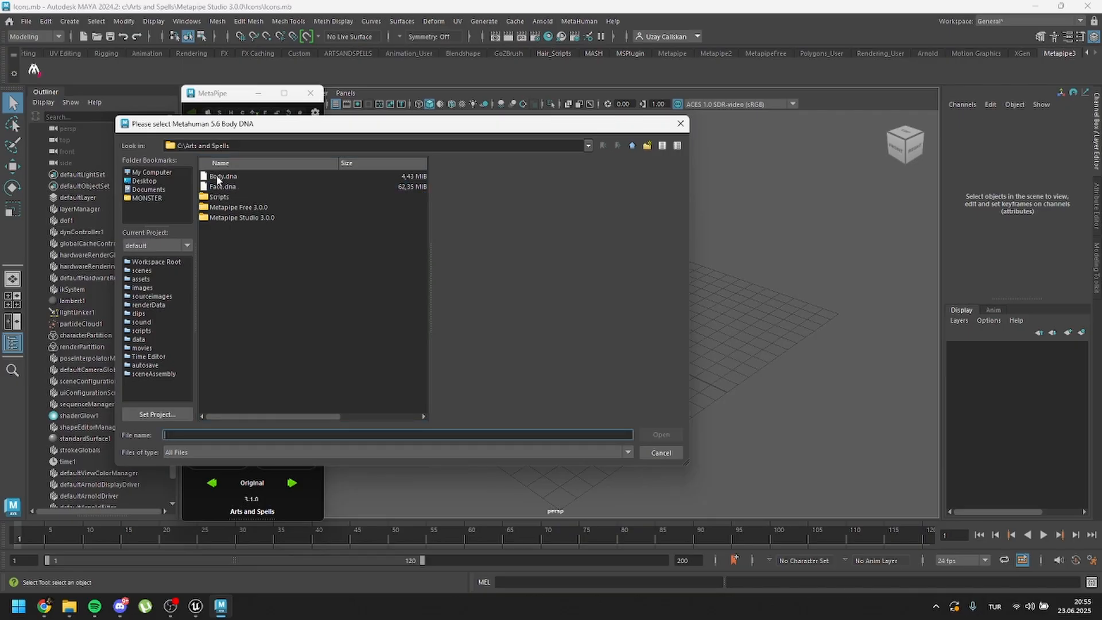
pyautogui.doubleClick(222, 176)
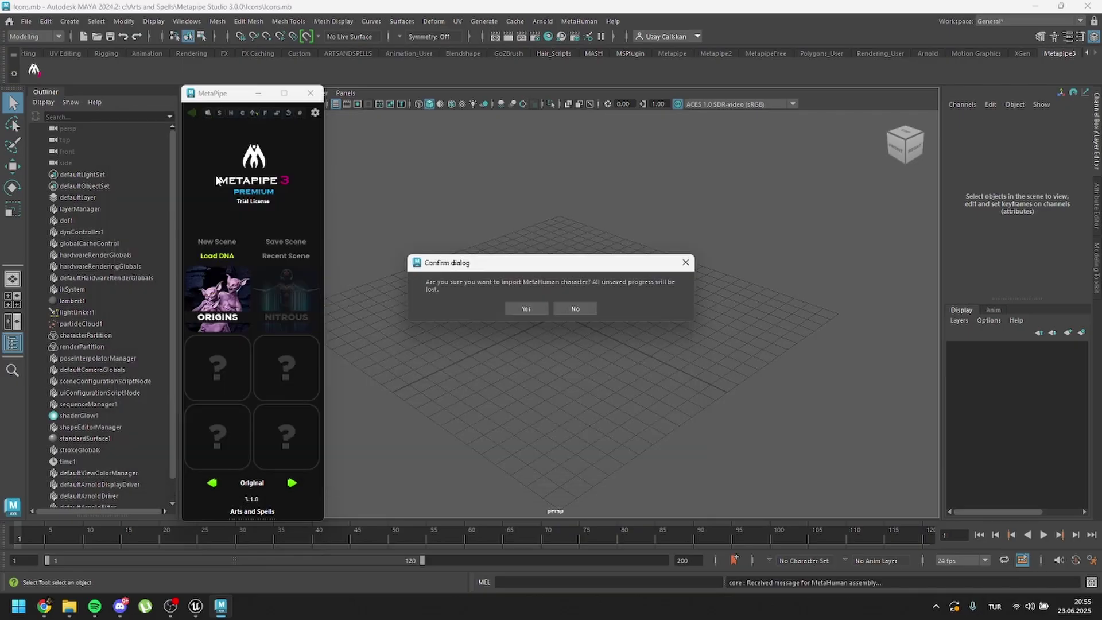
pyautogui.click(526, 308)
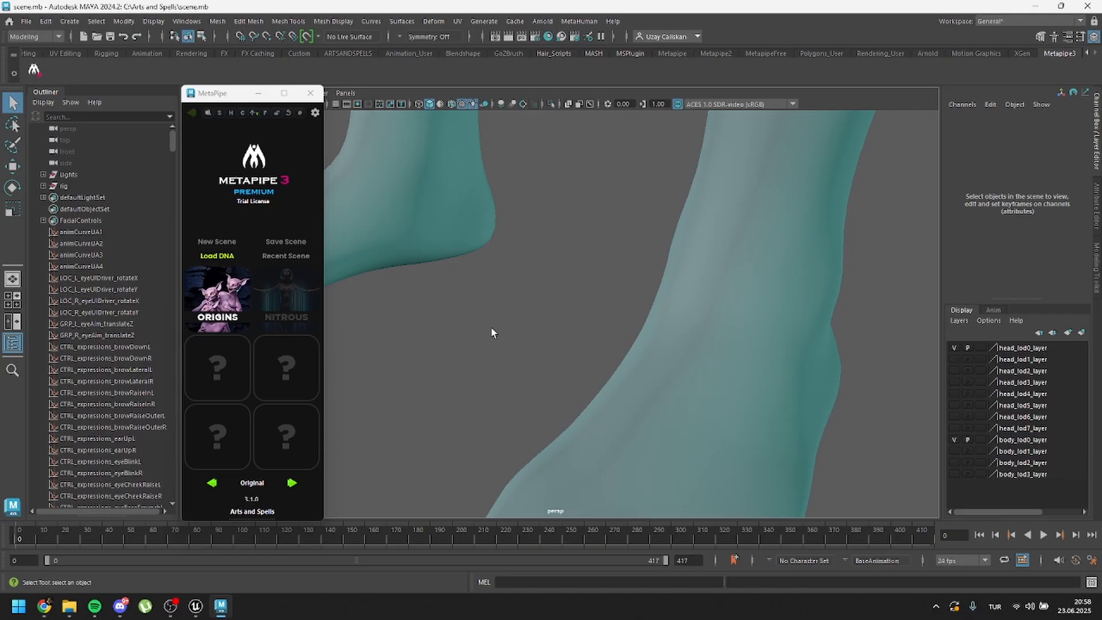
# Frame the character, browse the MetaPipe pages and open the Origins toolset
pyautogui.press('f')
pyautogui.scroll(4, 595, 298)
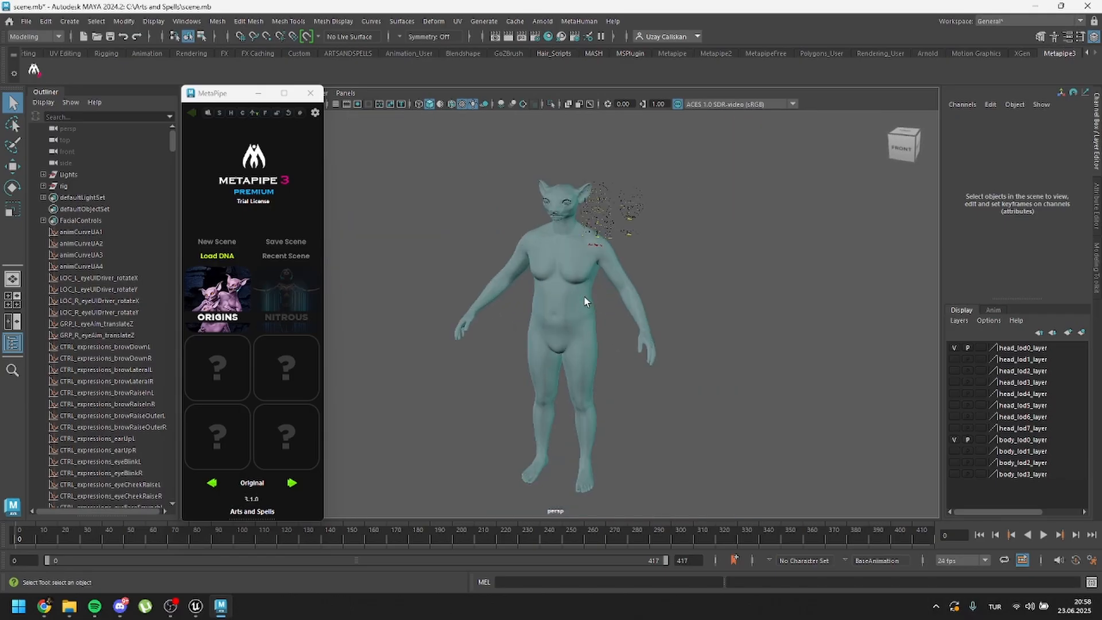
pyautogui.scroll(5, 586, 303)
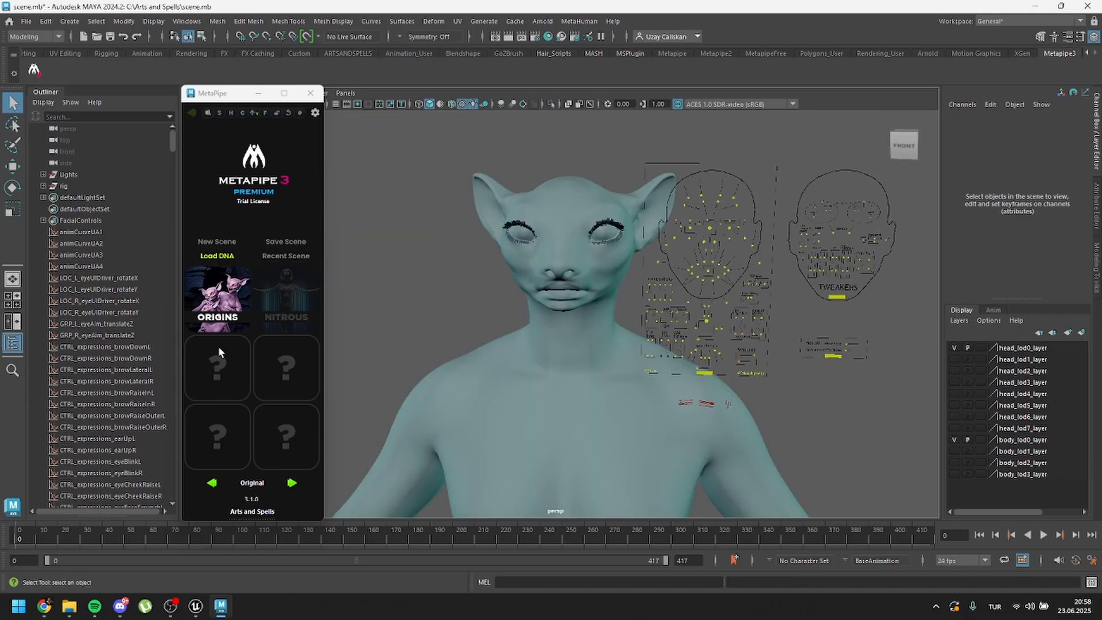
pyautogui.click(293, 482)
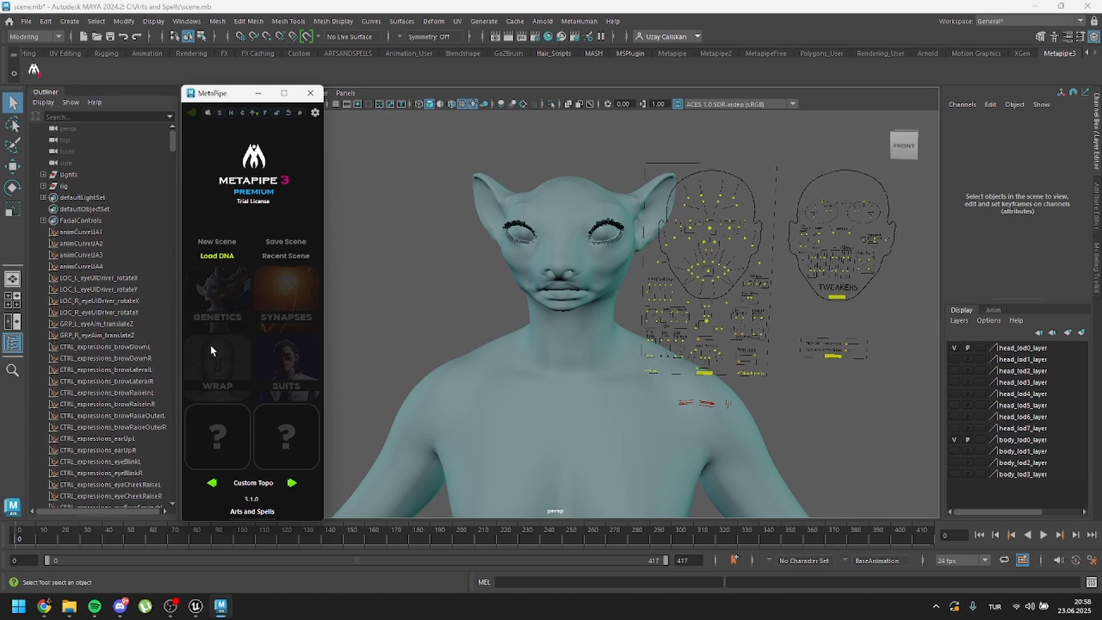
pyautogui.scroll(1, 290, 384)
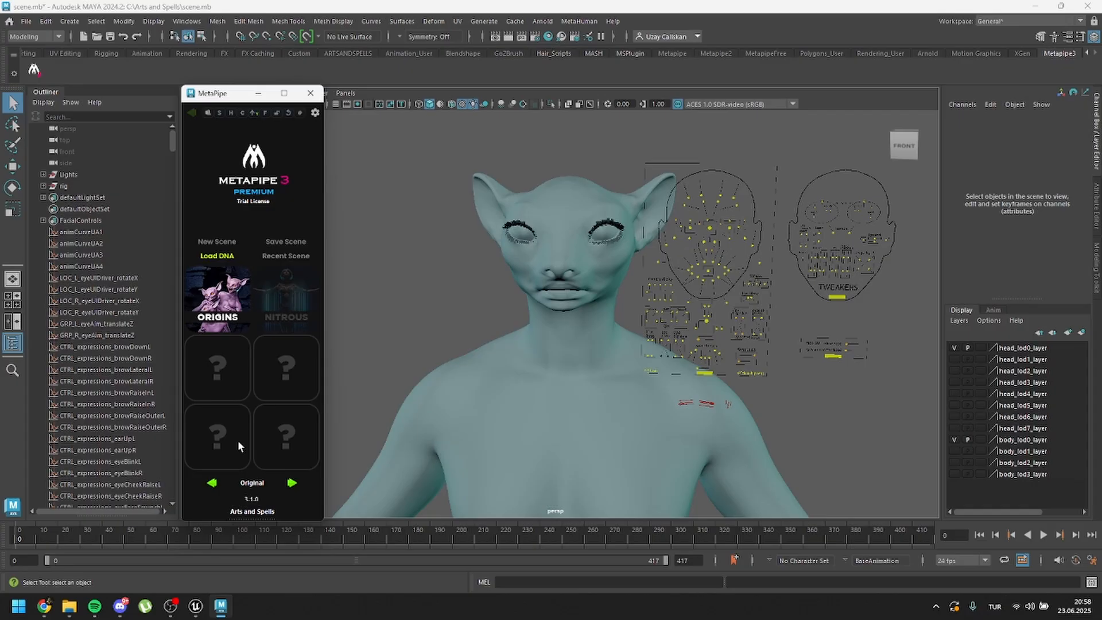
pyautogui.click(220, 310)
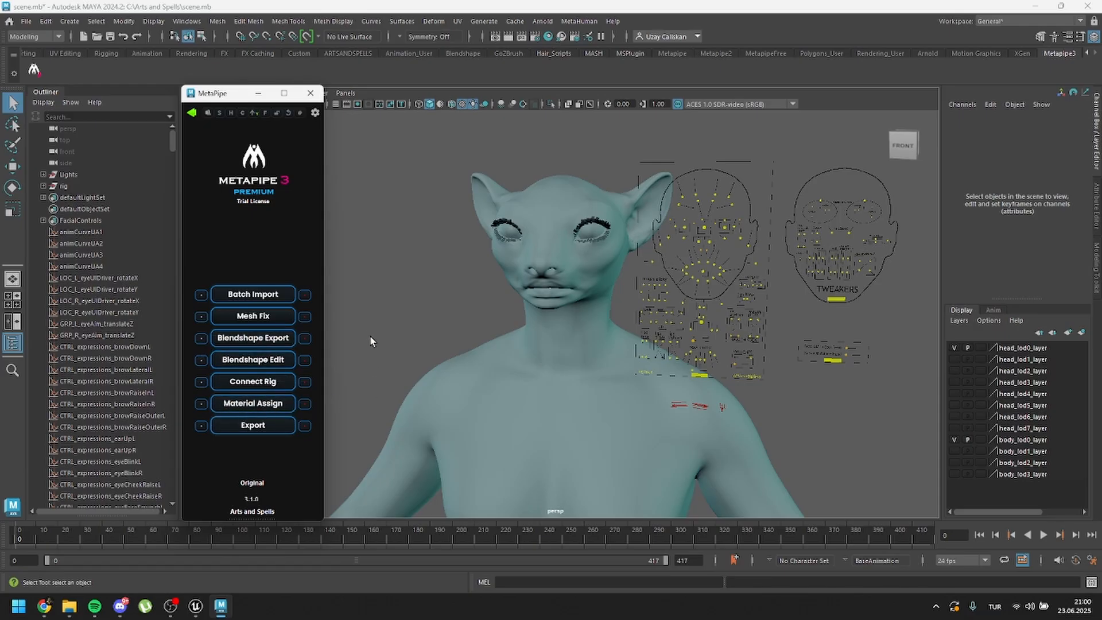
# Raise CTRL_R_mouth_upperLipRaise and CTRL_L_mouth_upperLipRaise so the upper lip snarls
pyautogui.keyDown('alt'); pyautogui.moveTo(509, 270); pyautogui.dragTo(433, 154, button='middle'); pyautogui.keyUp('alt')
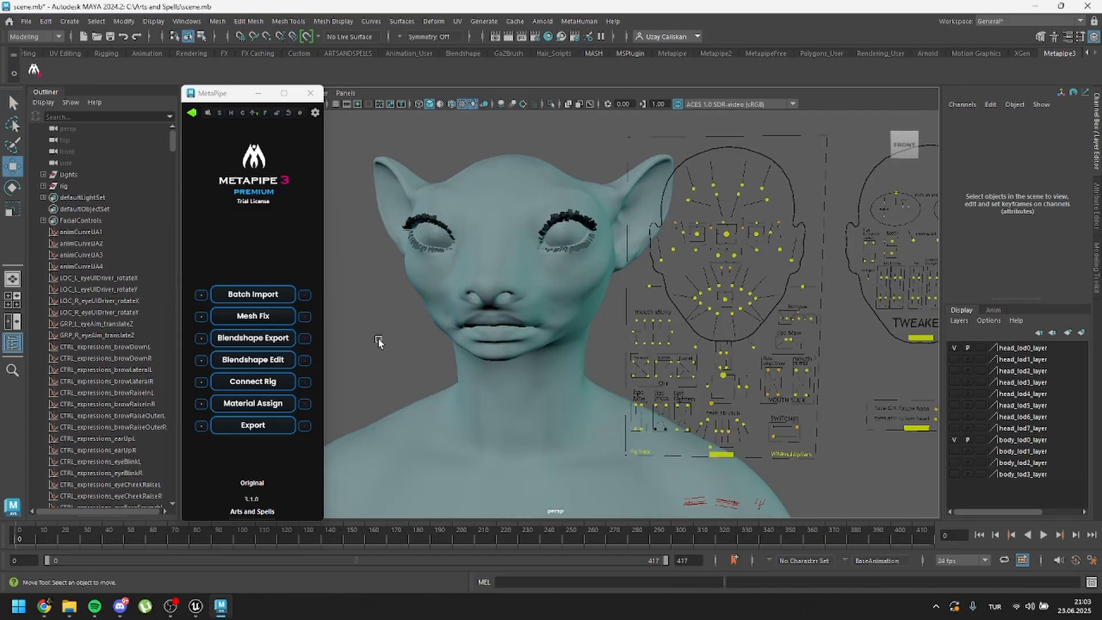
pyautogui.click(720, 285)
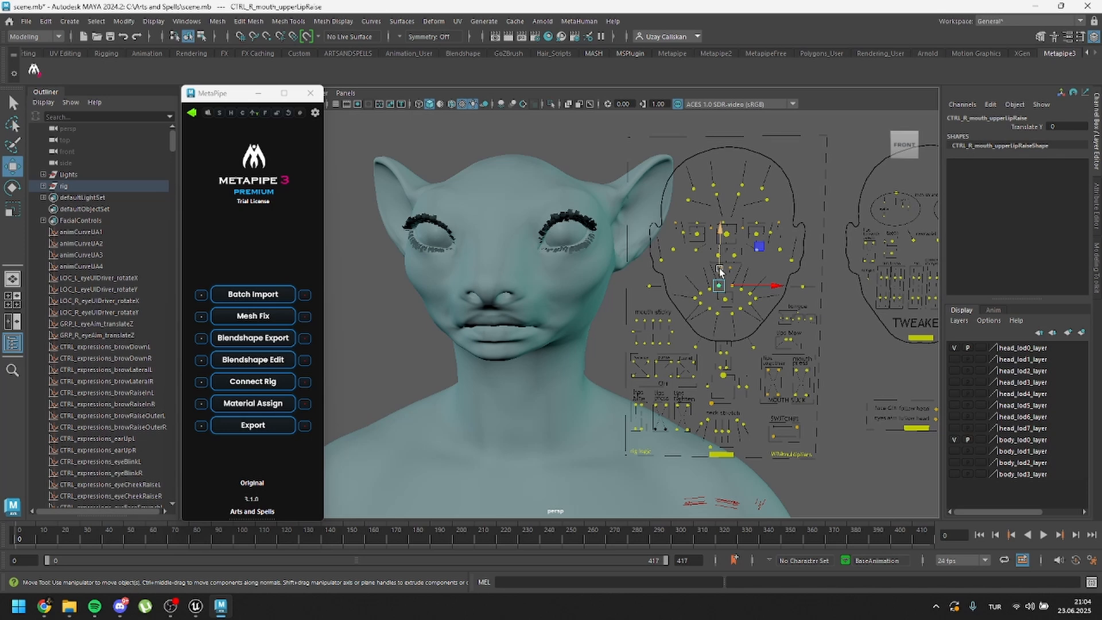
pyautogui.moveTo(721, 270); pyautogui.dragTo(712, 250)
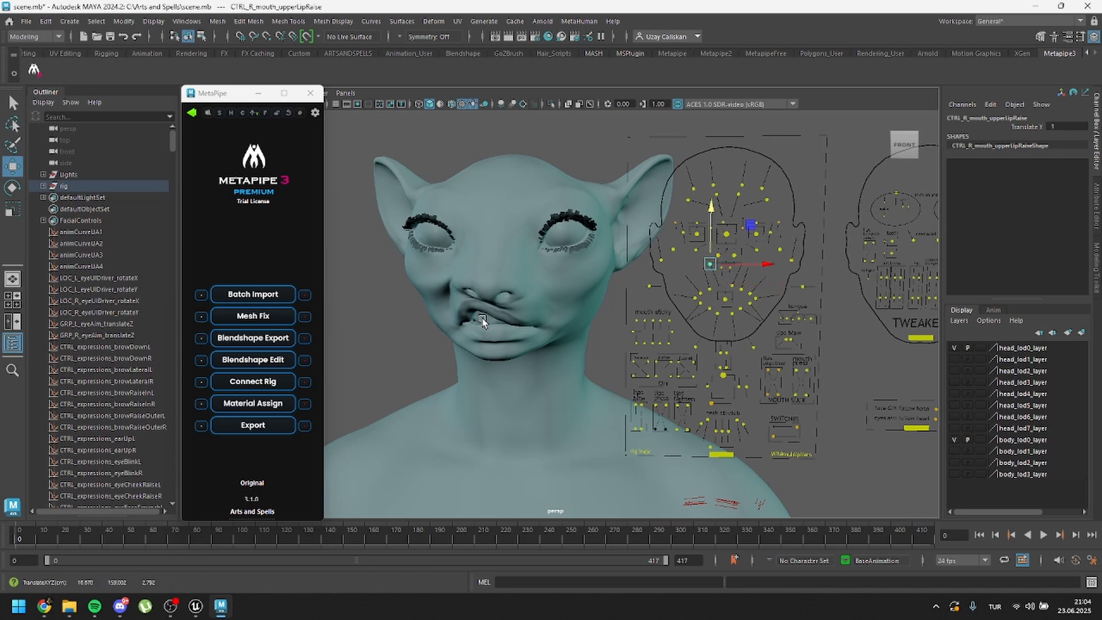
pyautogui.click(731, 287)
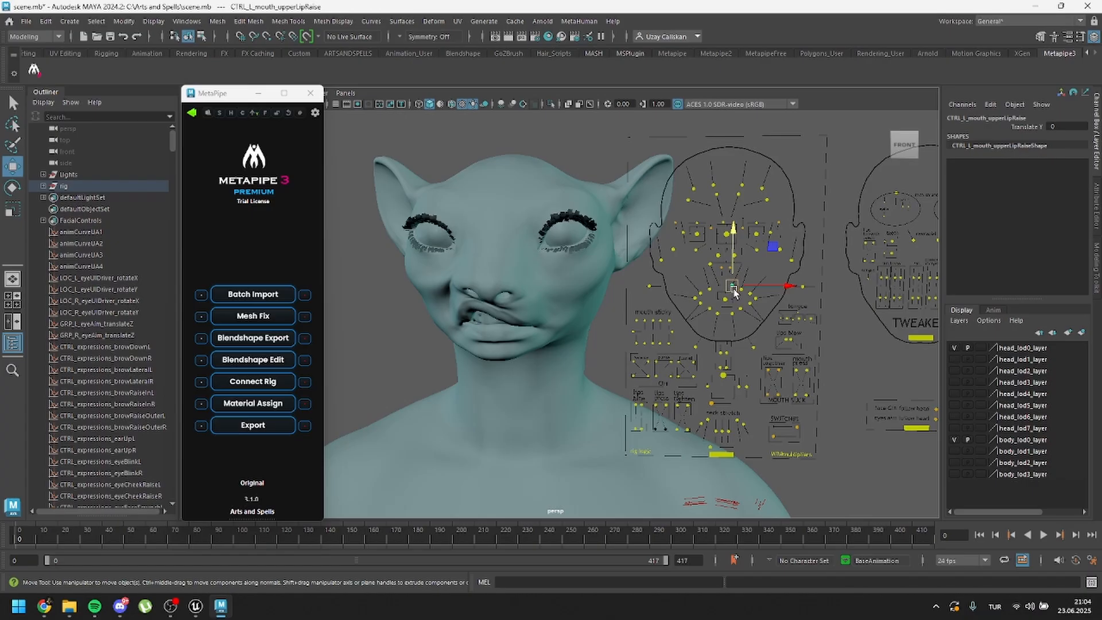
pyautogui.moveTo(732, 281); pyautogui.dragTo(741, 263)
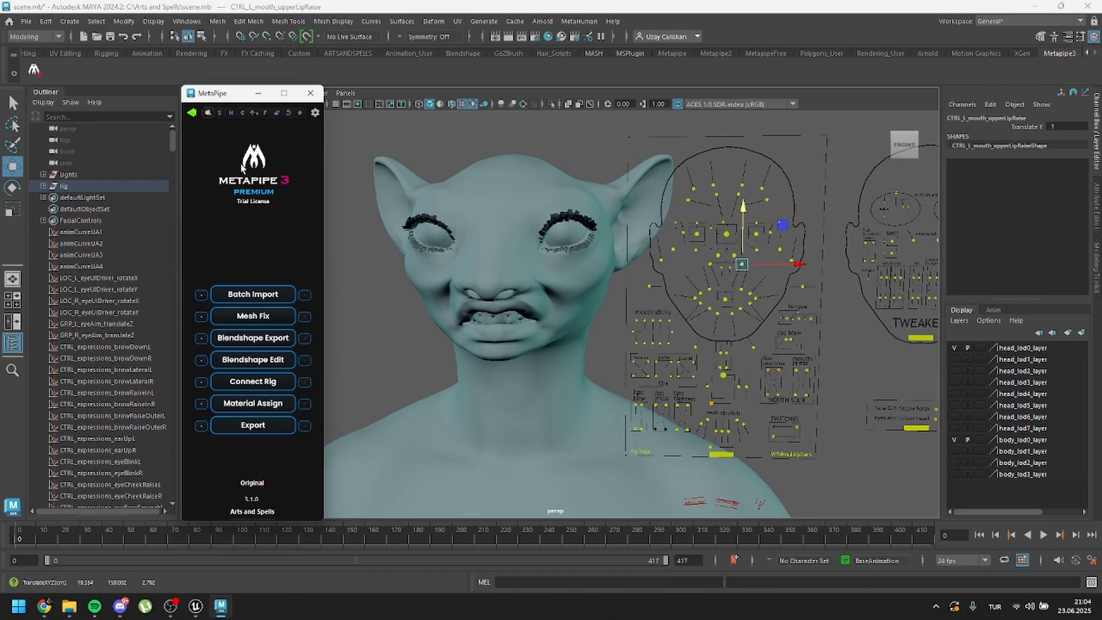
pyautogui.press('...')
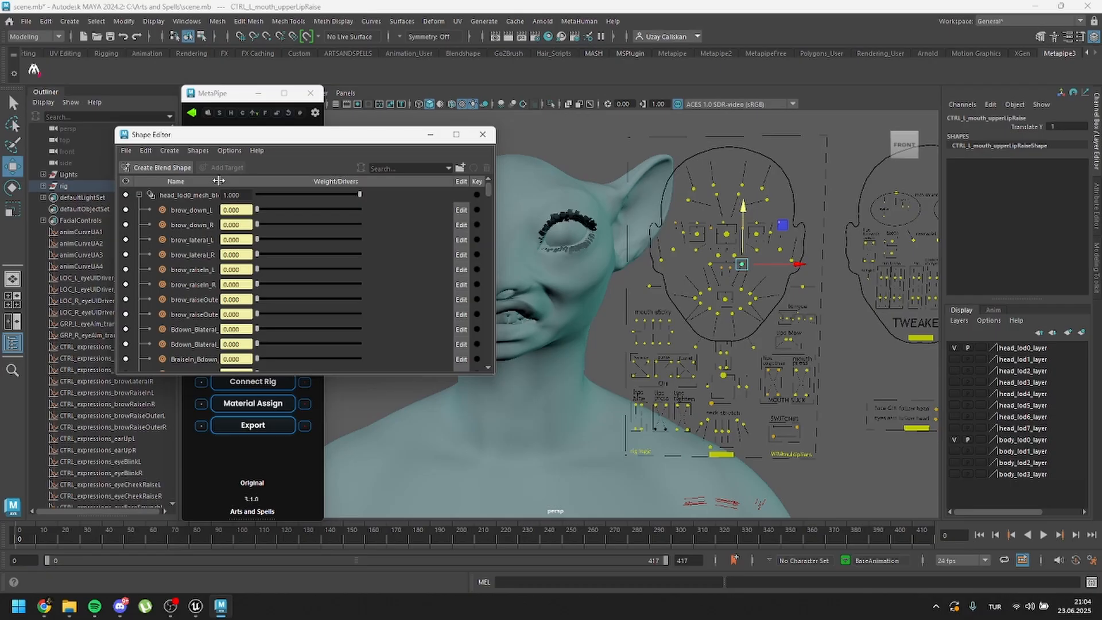
pyautogui.moveTo(220, 184); pyautogui.dragTo(276, 184)
pyautogui.scroll(-10, 487, 229)
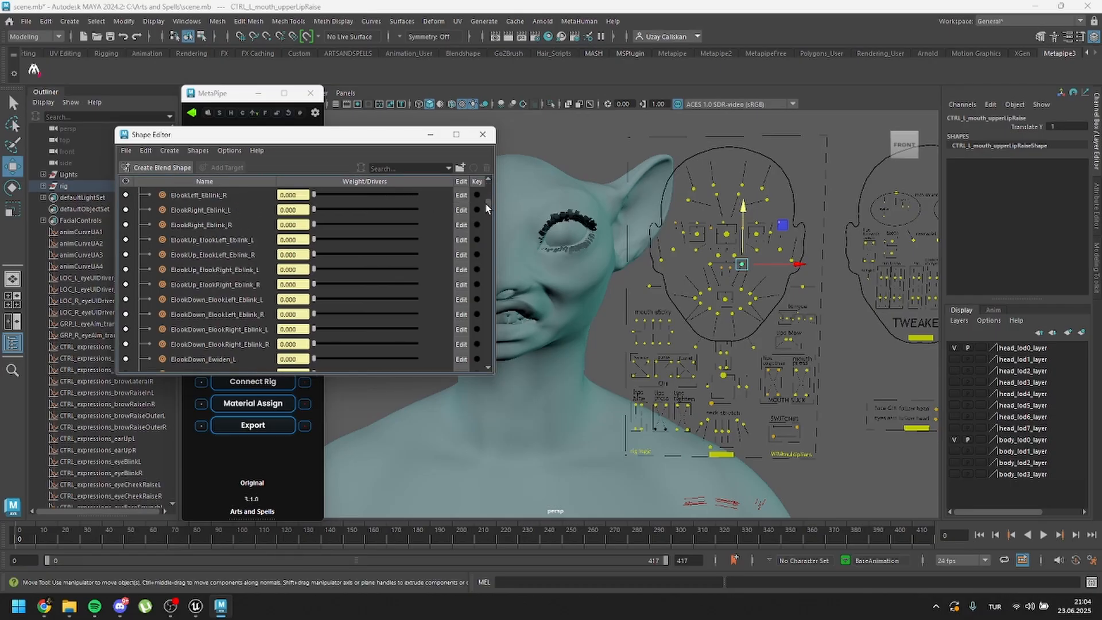
pyautogui.scroll(-5, 487, 229)
pyautogui.scroll(-5, 487, 229)
pyautogui.scroll(-5, 345, 258)
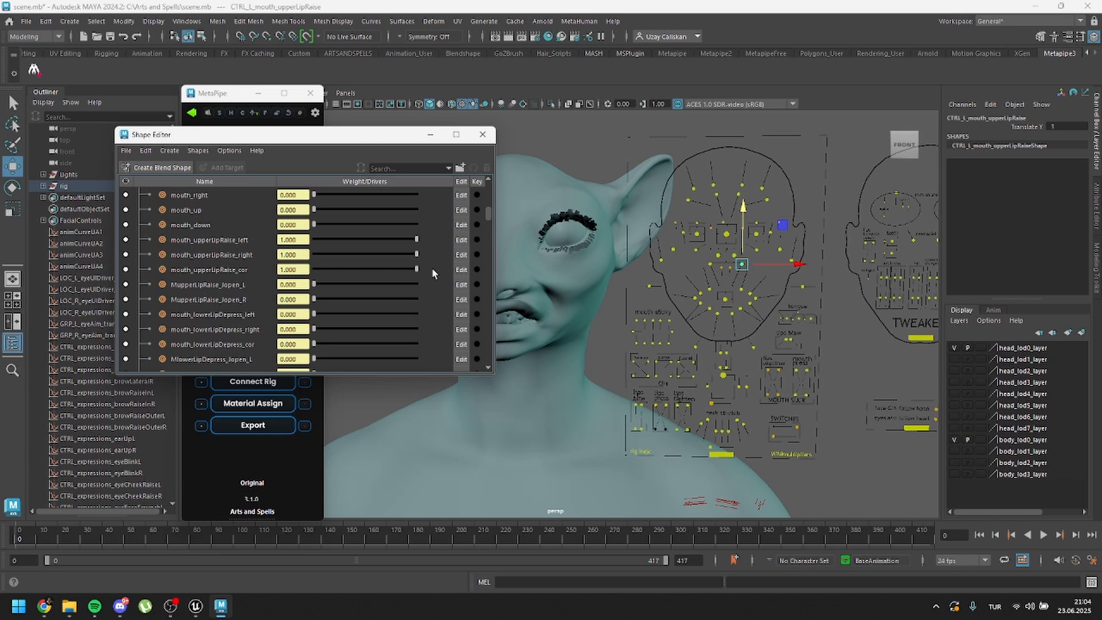
pyautogui.click(483, 135)
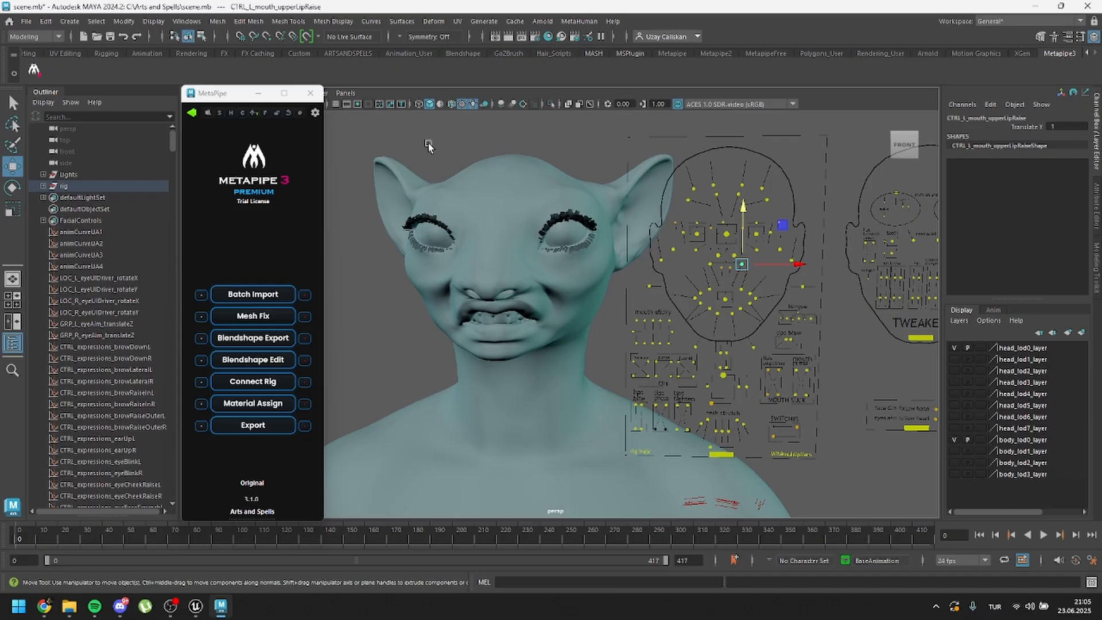
# Pull the left mouth corner up with its control, then clear the selection
pyautogui.click(714, 262)
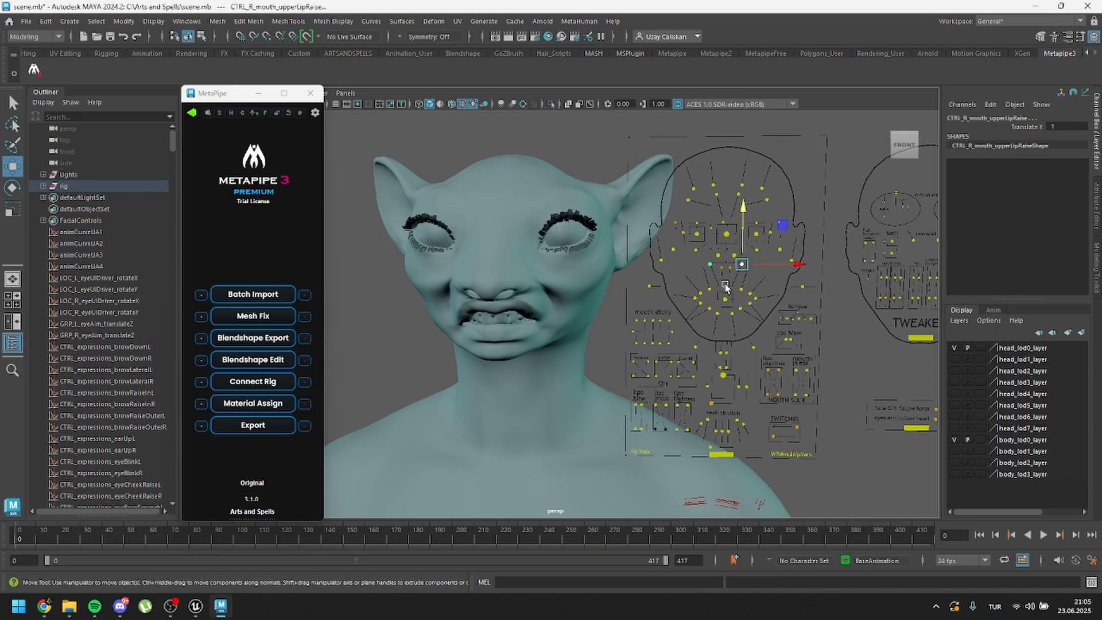
pyautogui.scroll(5, 712, 277)
pyautogui.click(588, 340)
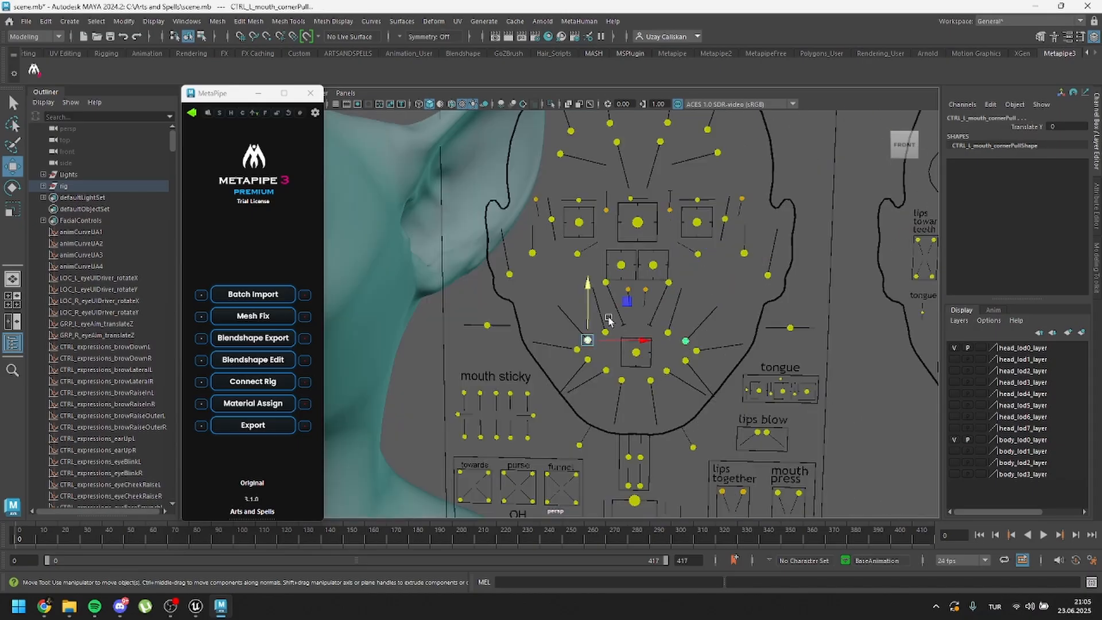
pyautogui.moveTo(587, 325)
pyautogui.mouseDown()
pyautogui.moveTo(585, 297)
pyautogui.moveTo(730, 300)
pyautogui.mouseUp()
pyautogui.click(558, 206)
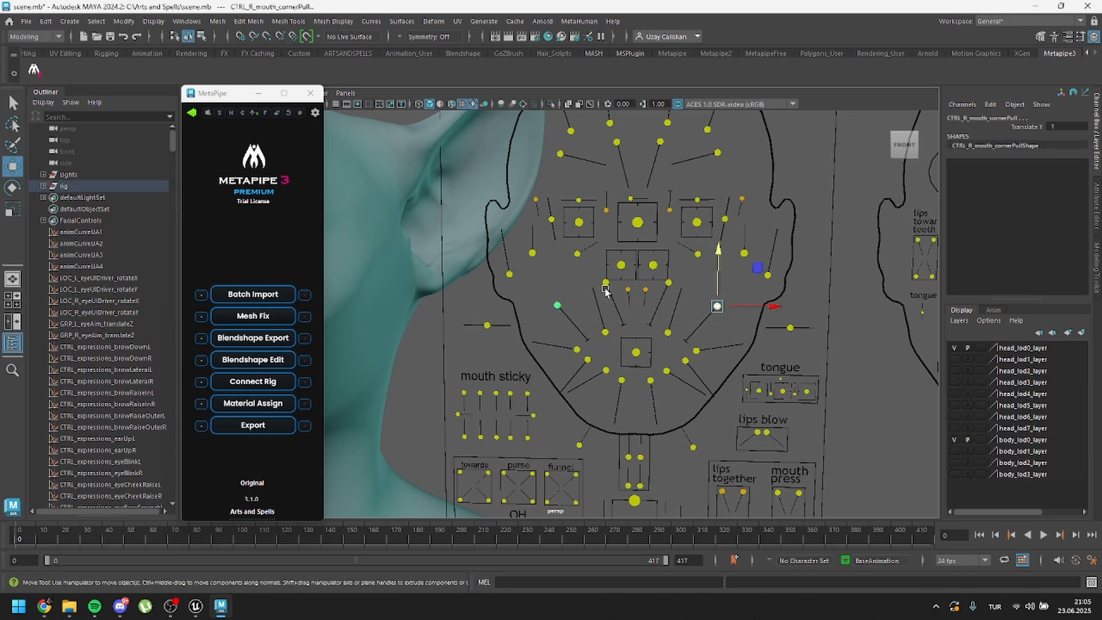
# Reset the mouth corner and lip controls to neutral and run MetaPipe Blendshape Export
pyautogui.moveTo(597, 282); pyautogui.dragTo(675, 287)
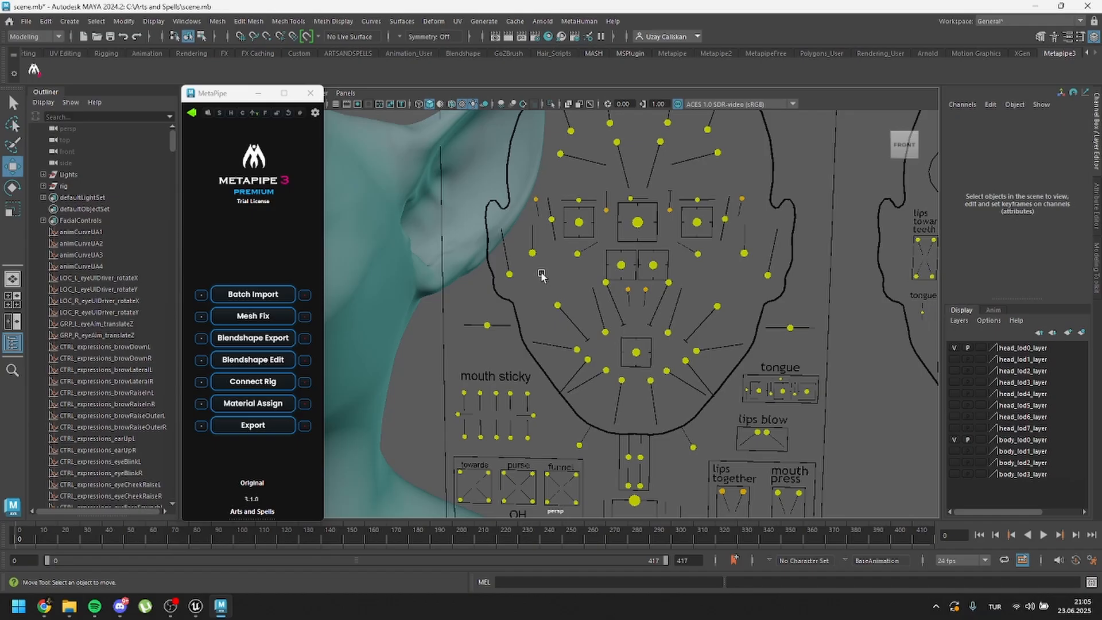
pyautogui.moveTo(536, 274); pyautogui.dragTo(622, 315)
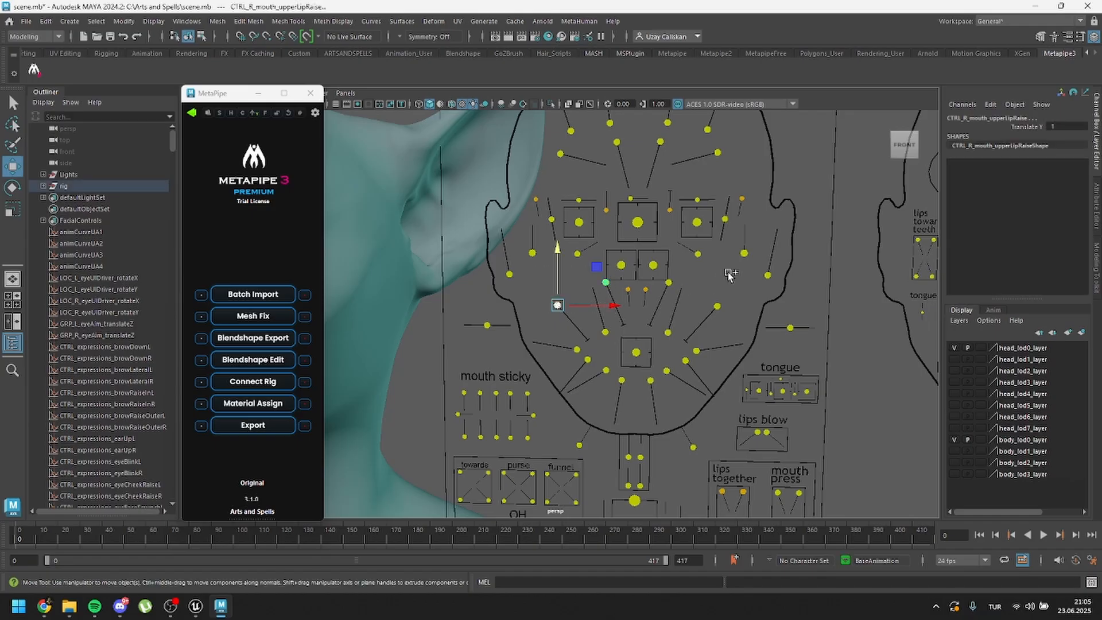
pyautogui.keyDown('shift'); pyautogui.moveTo(730, 274); pyautogui.dragTo(694, 298); pyautogui.keyUp('shift')
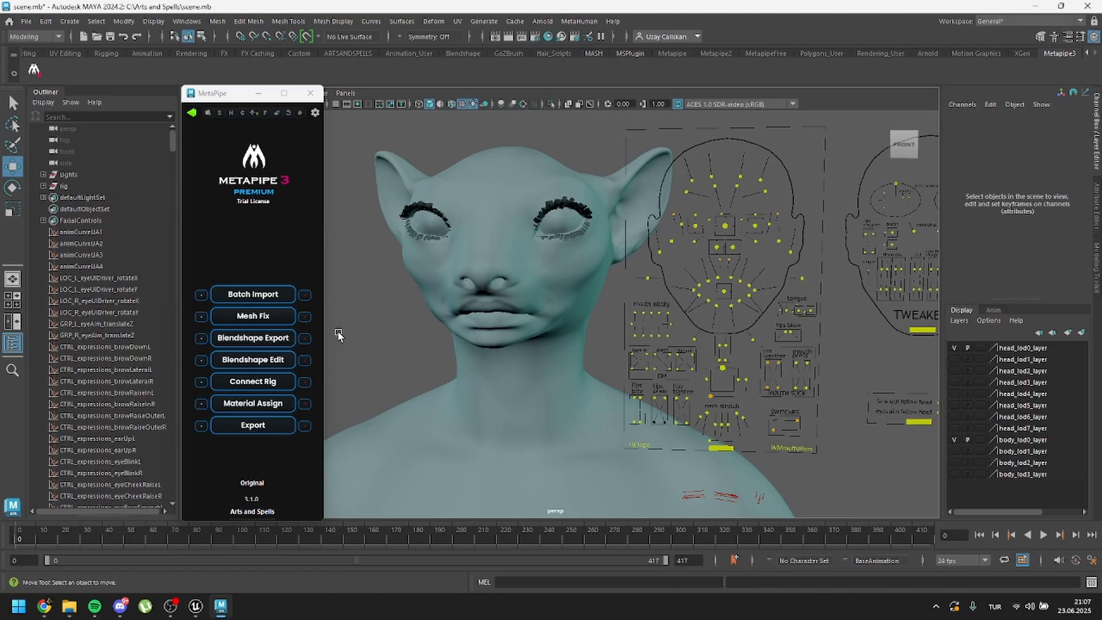
pyautogui.click(242, 343)
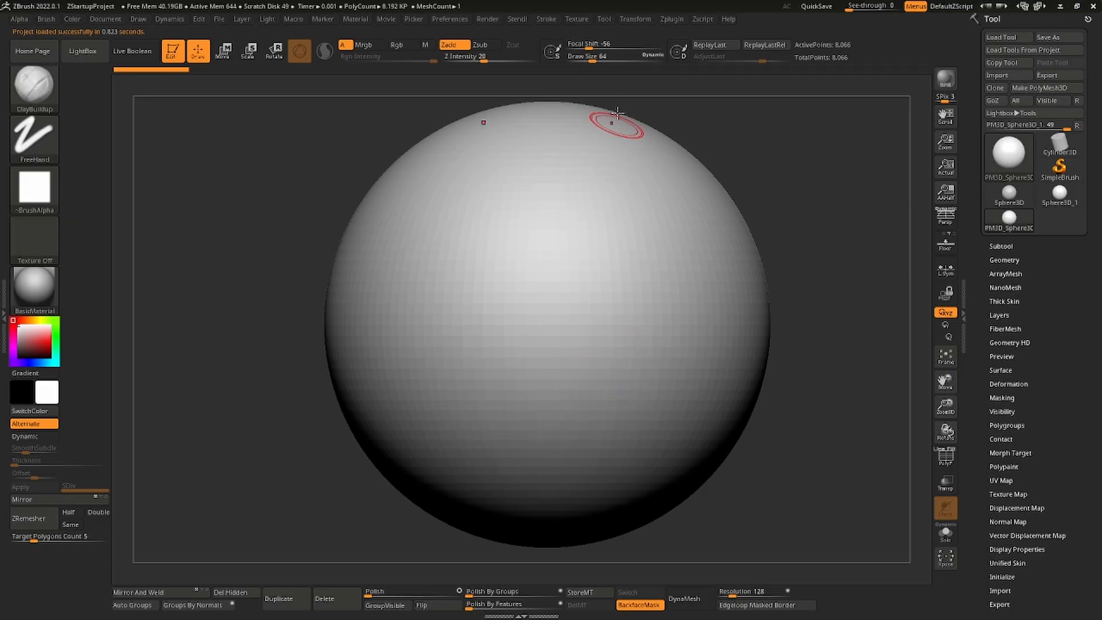
# Append the exported blend shape OBJ files as subtools via Zplugin > SubTool Master > MultiAppend
pyautogui.click(673, 19)
pyautogui.click(708, 233)
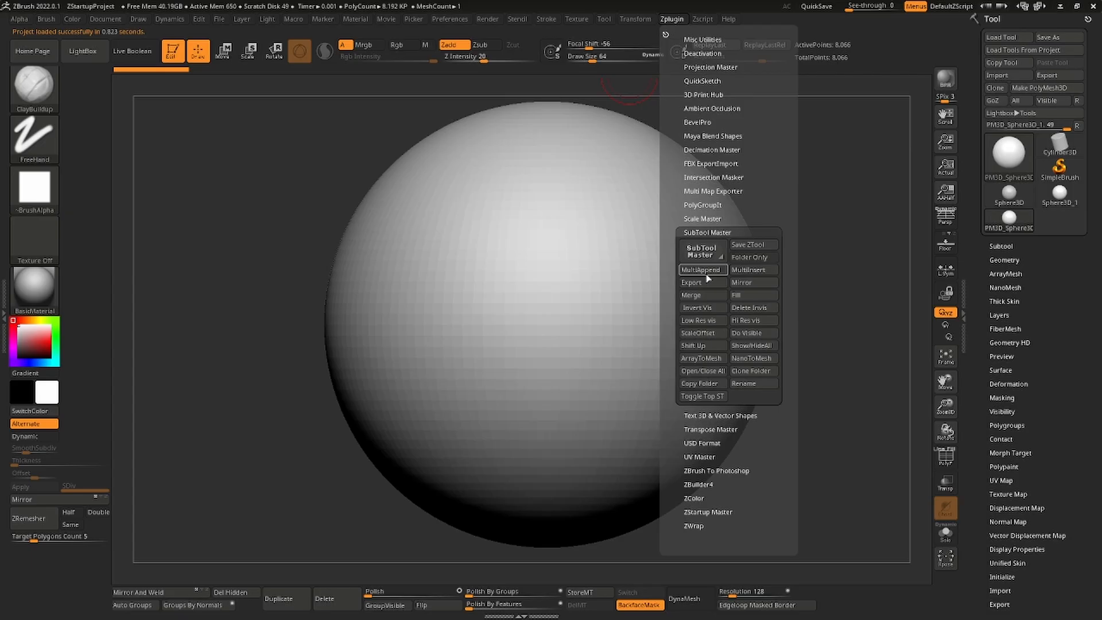
pyautogui.click(703, 270)
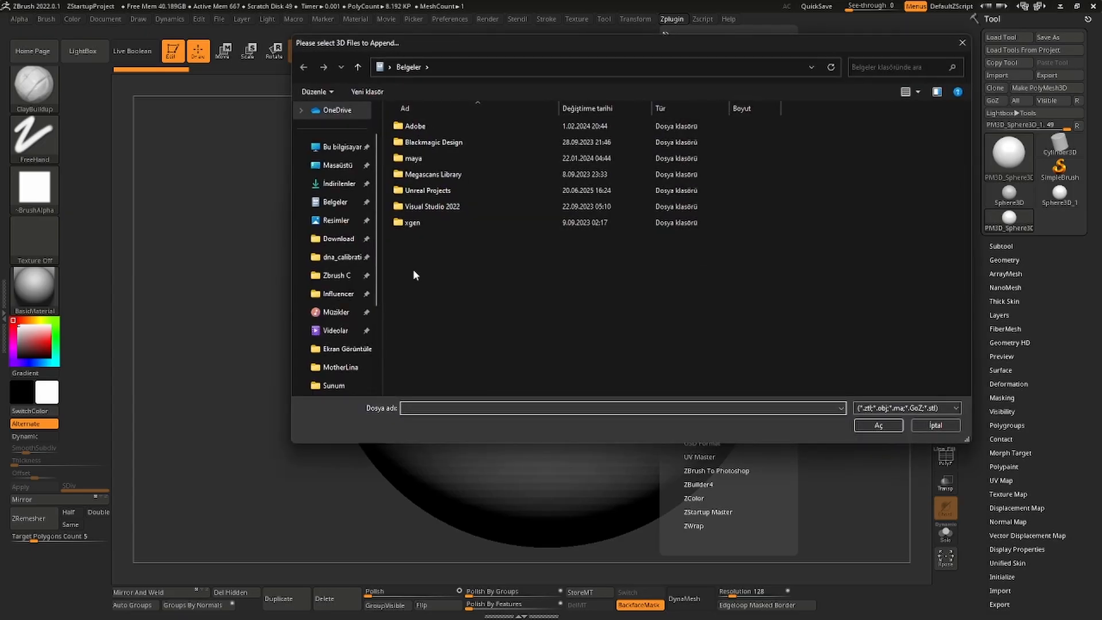
pyautogui.click(878, 425)
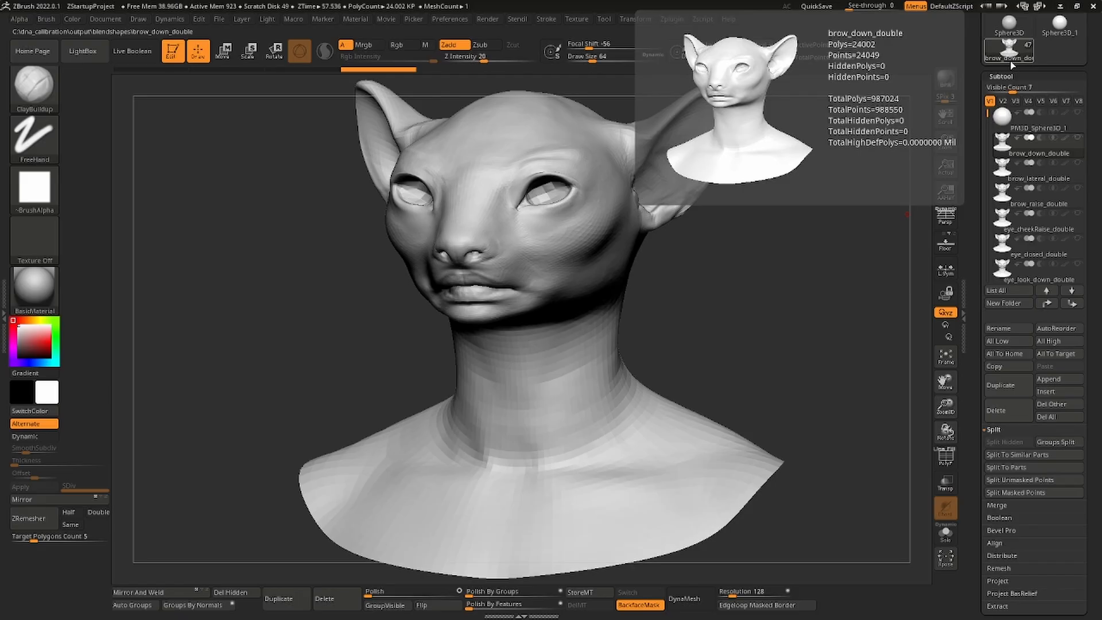
# Step down from brow_down_double through the brow and eye blend shape subtools
pyautogui.click(1010, 60)
pyautogui.press('Down')
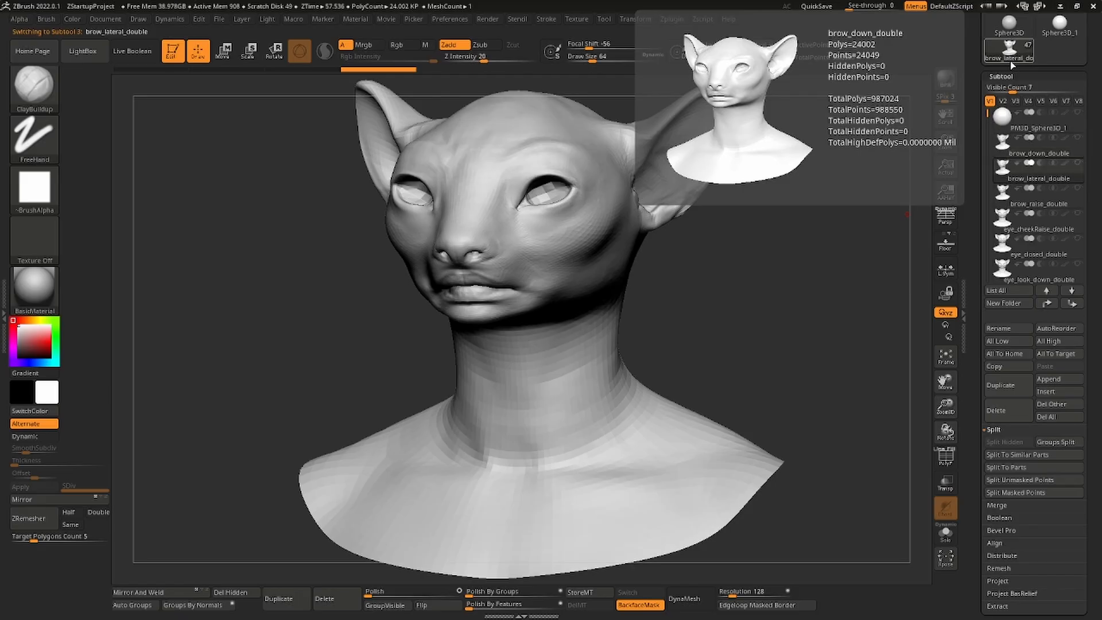
pyautogui.press('Down')
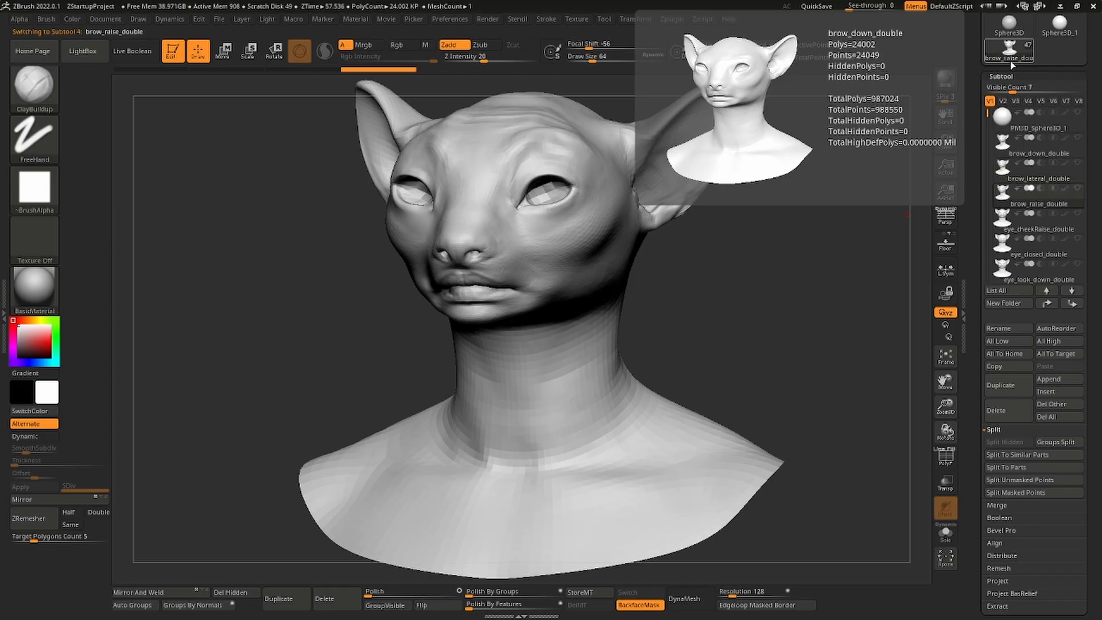
pyautogui.press('Down')
pyautogui.press('Down')
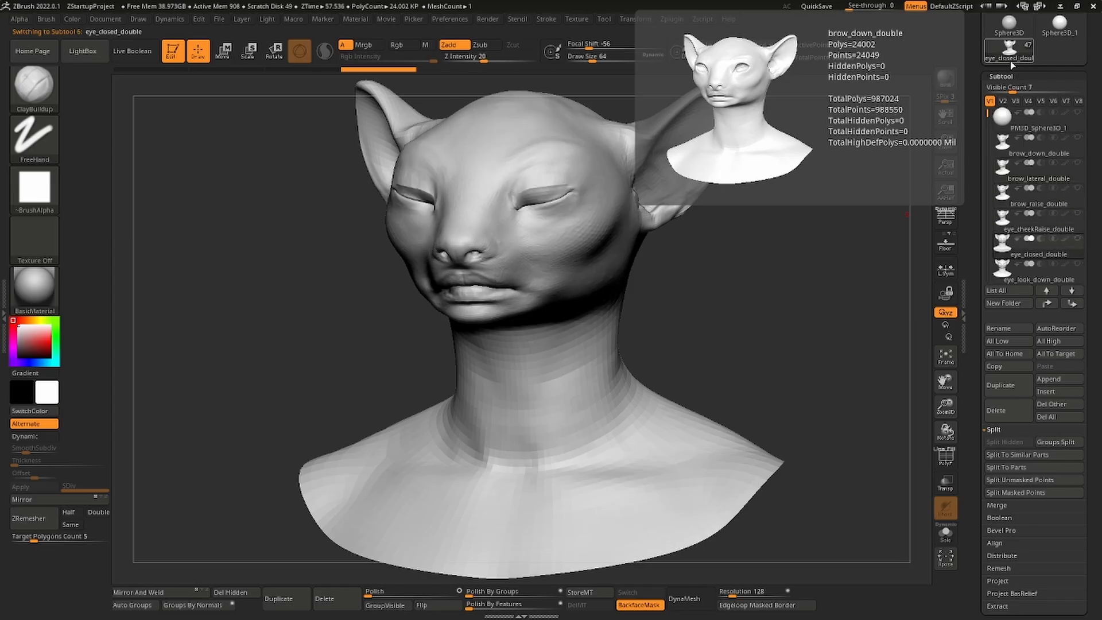
pyautogui.press('Down')
pyautogui.press('Down')
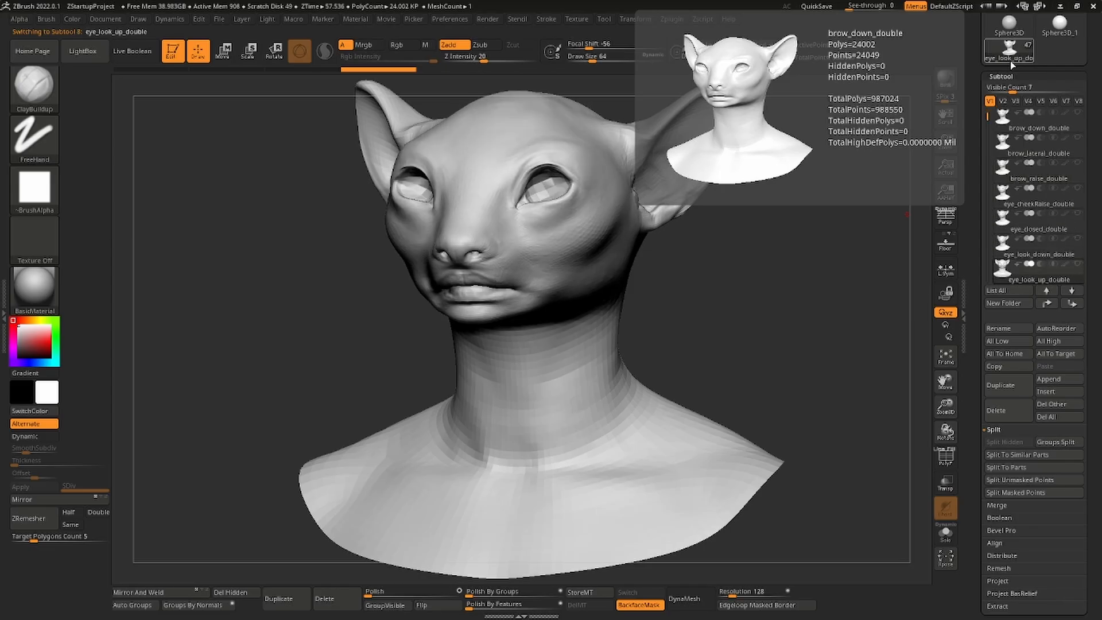
pyautogui.press('Down')
pyautogui.press('Down')
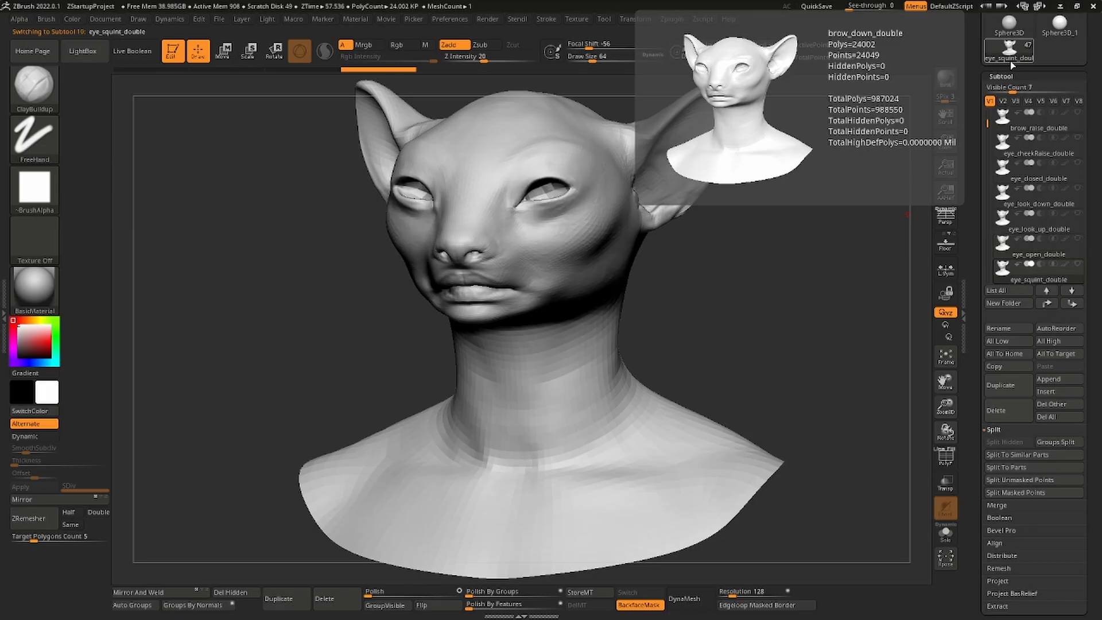
pyautogui.press('Down')
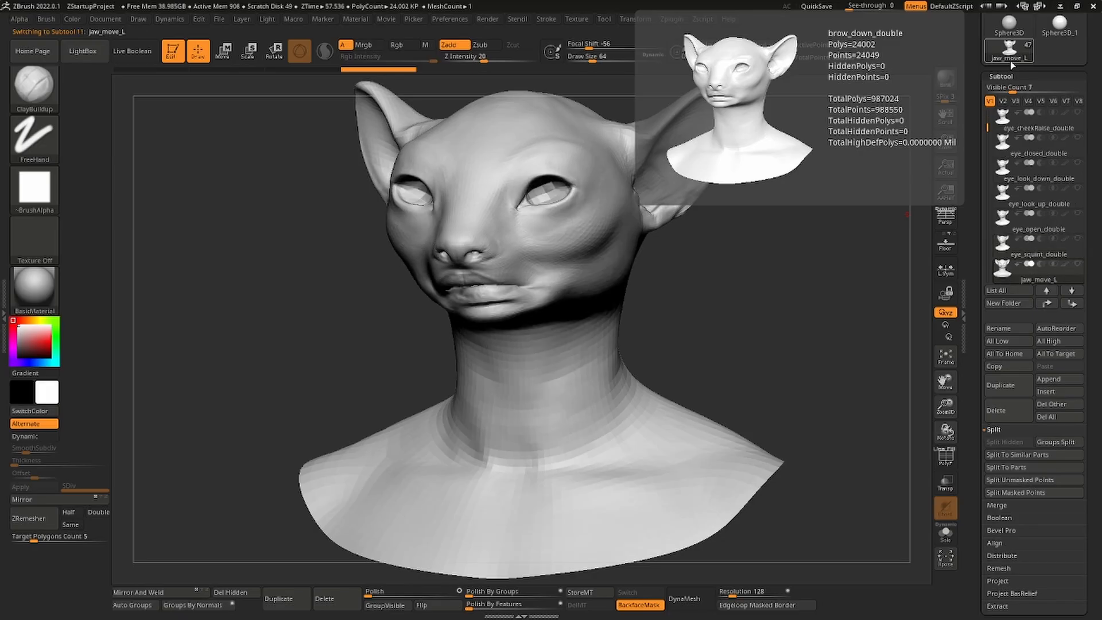
# Continue down through jaw_move_L, jaw_open, Mfunnel and the mouth subtools to mouth_towards_multi
pyautogui.press('Down')
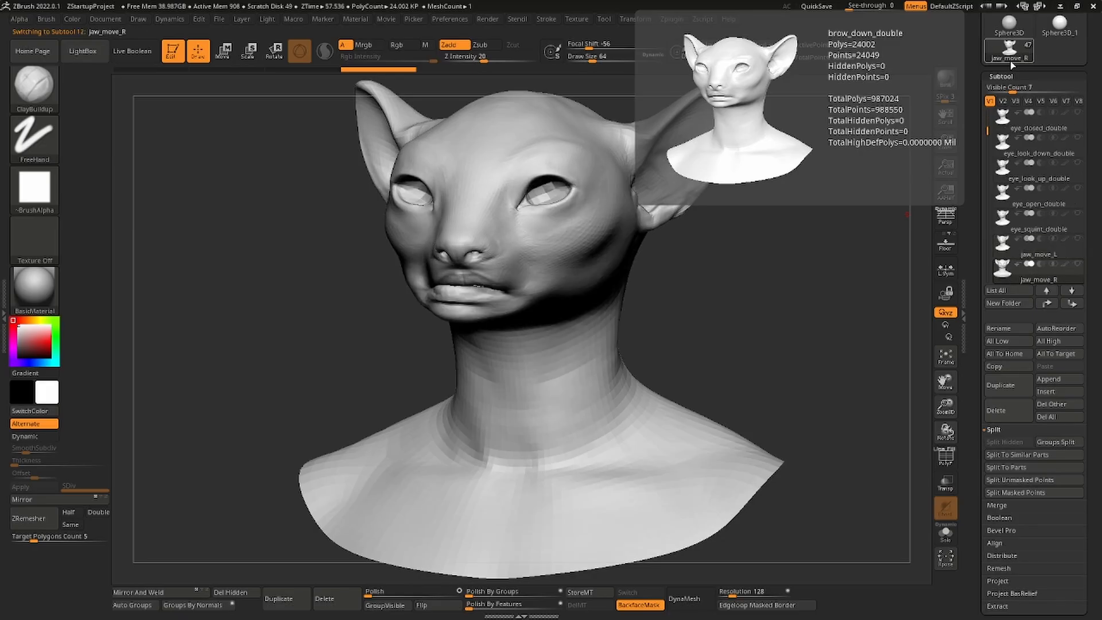
pyautogui.press('Down')
pyautogui.press('Down')
pyautogui.press('Down')
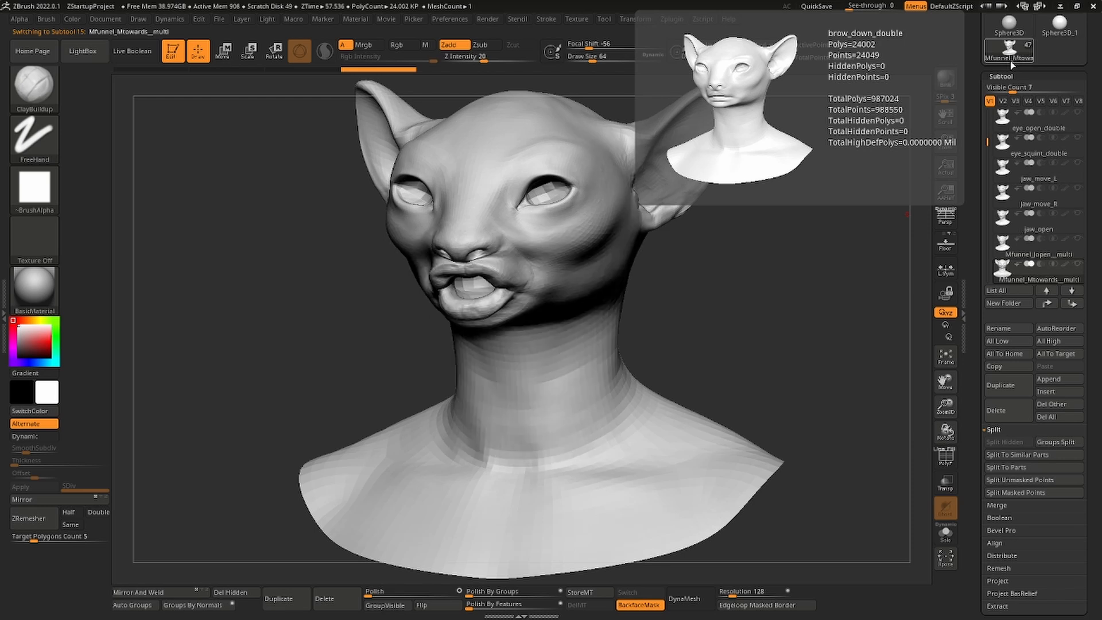
pyautogui.press('Down')
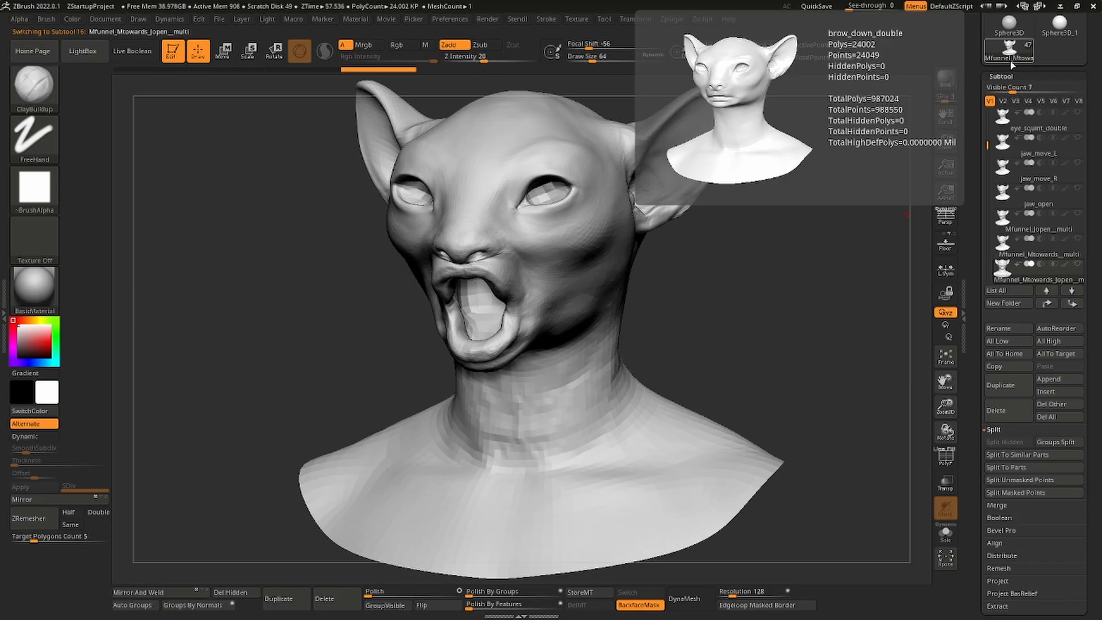
pyautogui.press('Down')
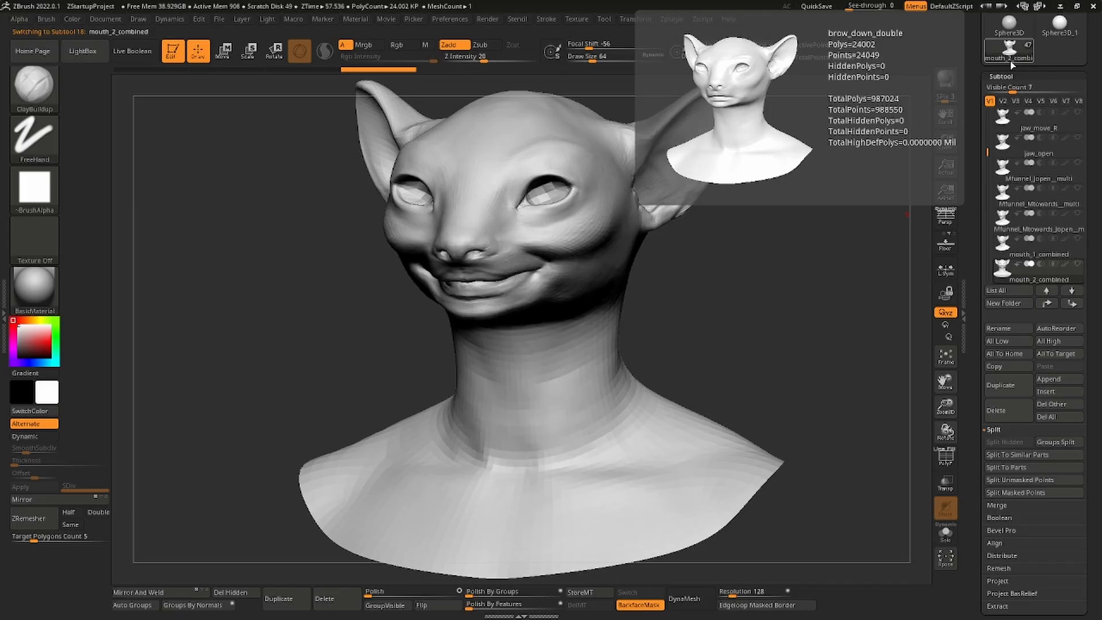
pyautogui.press('Down')
pyautogui.press('Down')
pyautogui.press('Down')
pyautogui.press('Down')
pyautogui.press('Down')
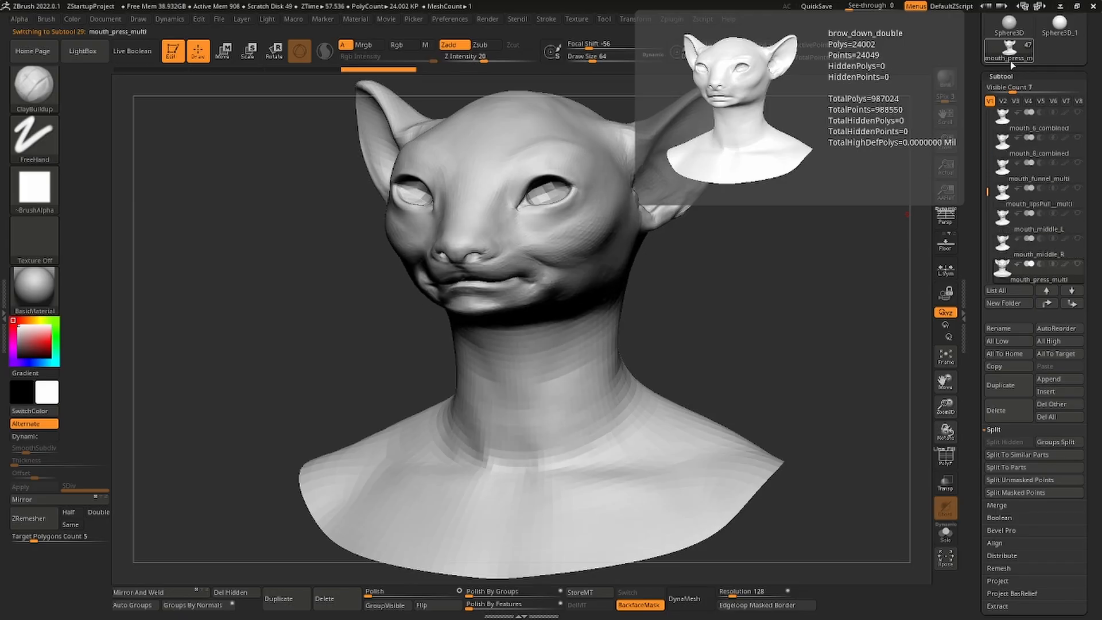
pyautogui.press('Down')
pyautogui.press('Down')
pyautogui.press('Down')
pyautogui.press('Down')
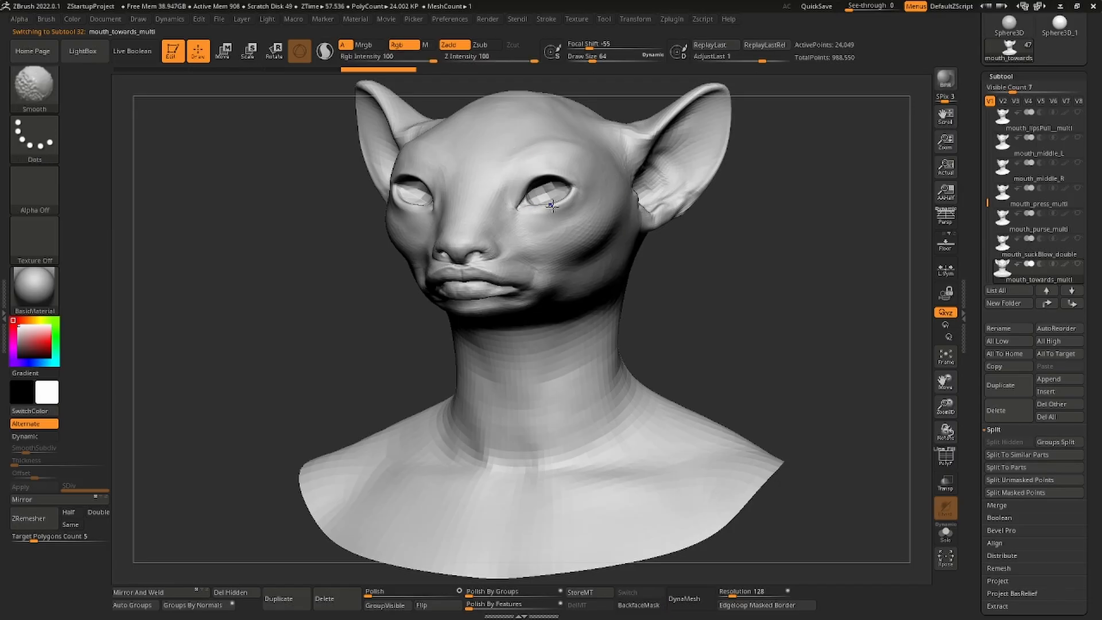
# Snap the bust to front view, switch to the Move brush and undo a stray cheek deformation
pyautogui.keyDown('shift'); pyautogui.moveTo(671, 259); pyautogui.dragTo(680, 261); pyautogui.keyUp('shift')
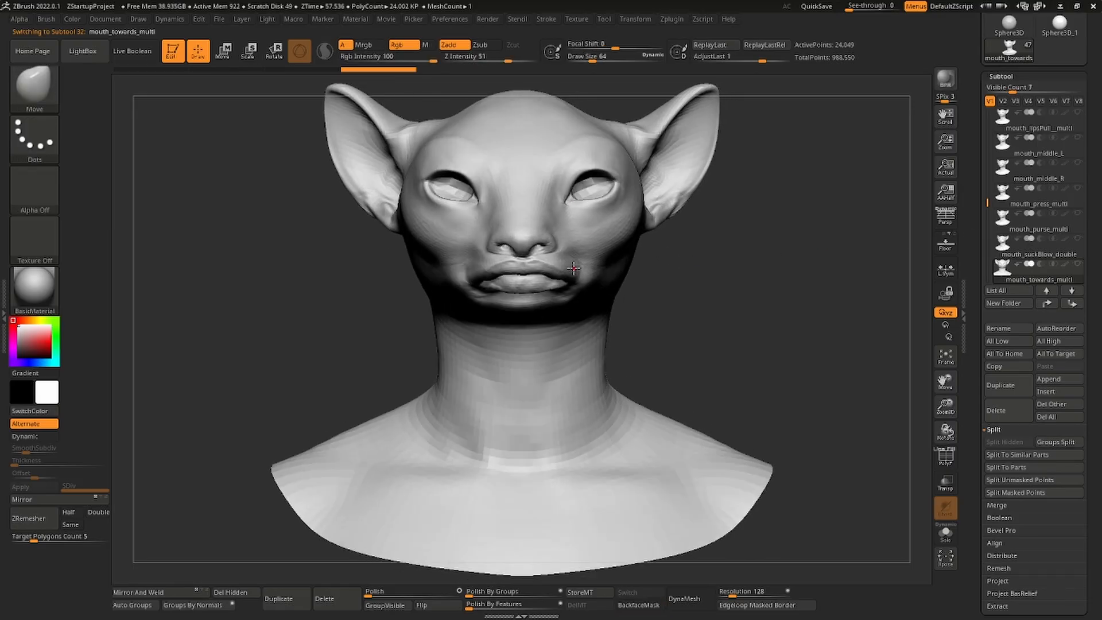
pyautogui.press('space')
pyautogui.moveTo(552, 241); pyautogui.dragTo(603, 241)
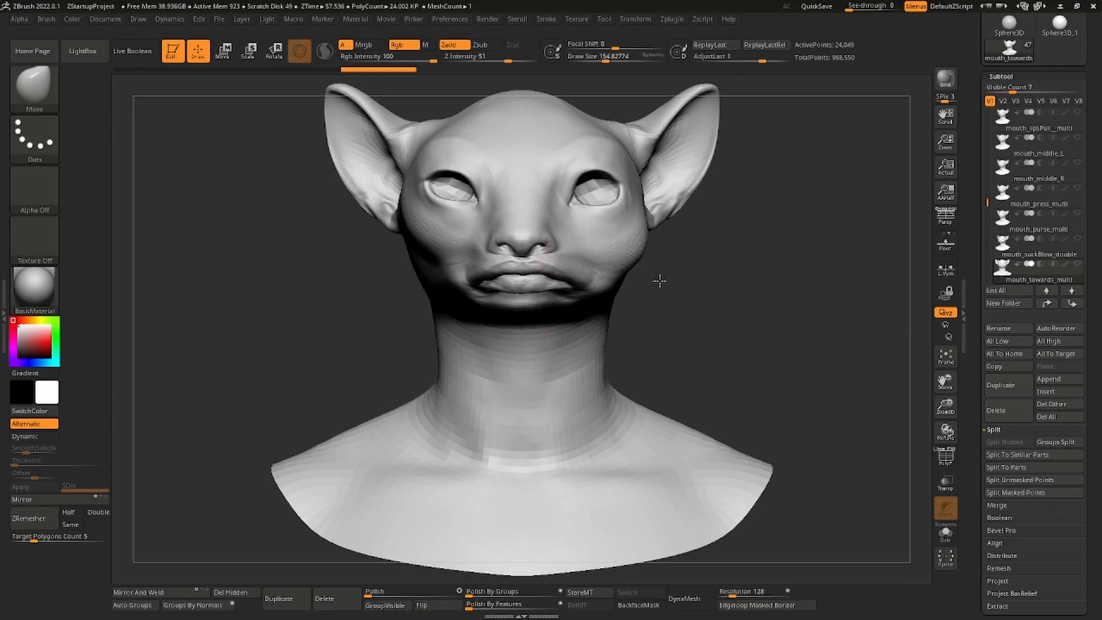
pyautogui.hotkey('ctrl', 'z')
# Check mouth_purse_multi and mouth_press_multi, return to the brow shapes and show all blend shape subtools
pyautogui.keyDown('alt'); pyautogui.click(637, 285); pyautogui.keyUp('alt')
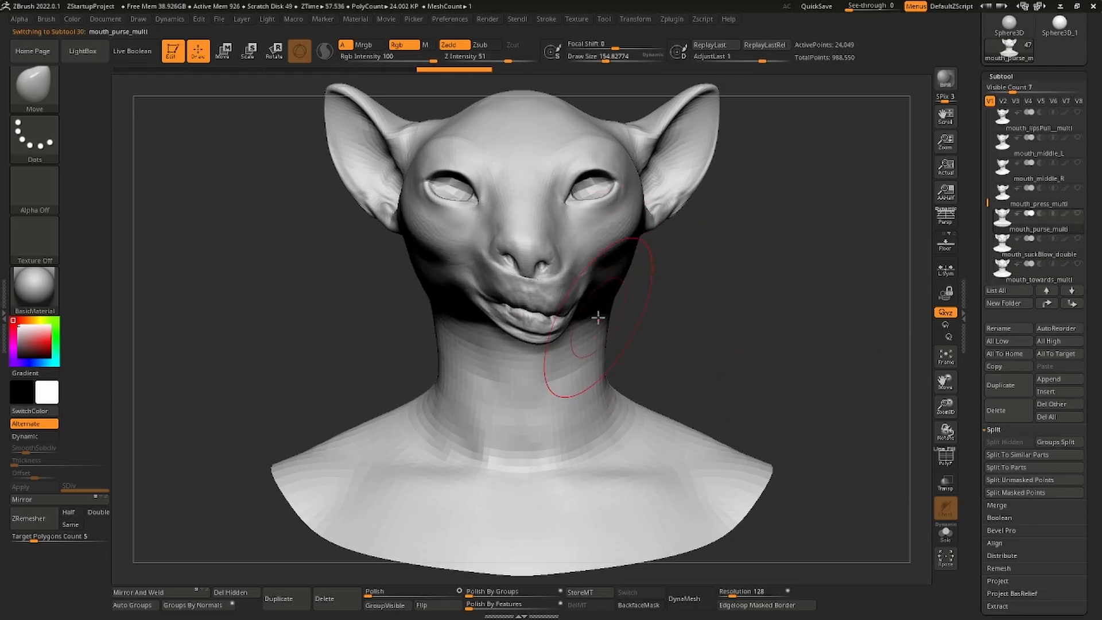
pyautogui.press('Up')
pyautogui.press('Up')
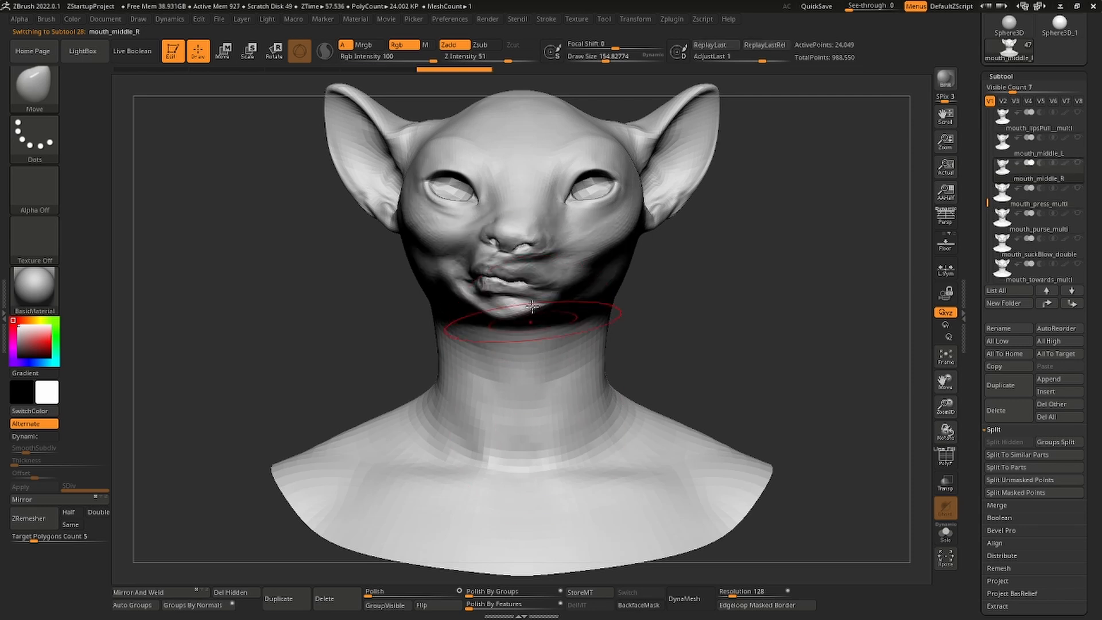
pyautogui.press('Up')
pyautogui.press('Up')
pyautogui.press('Up')
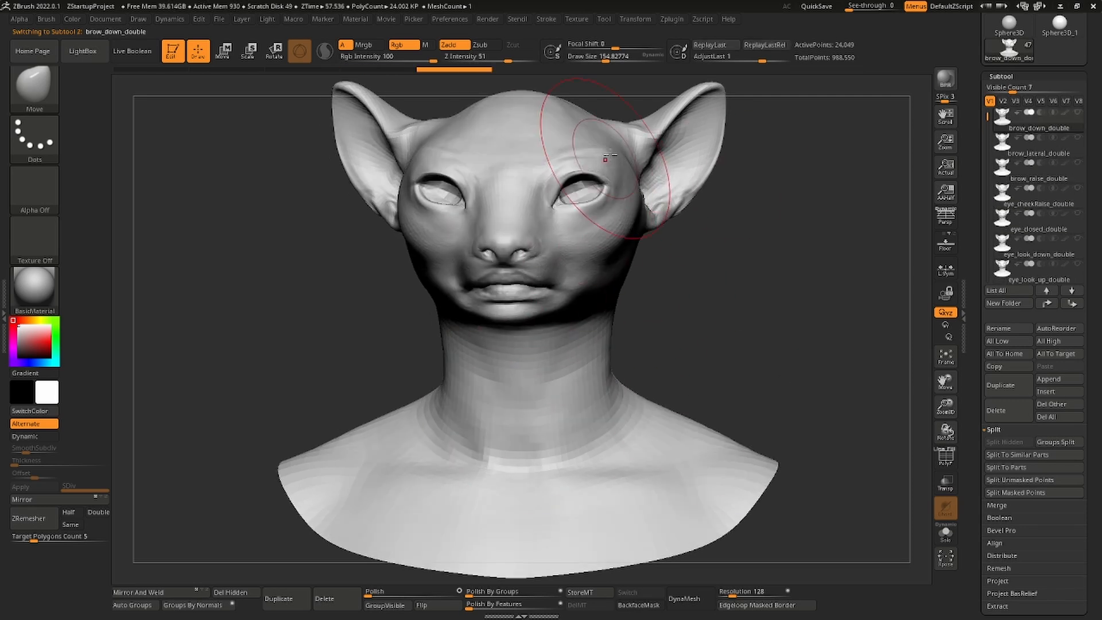
pyautogui.press('Up')
pyautogui.press('Up')
pyautogui.click(1077, 141)
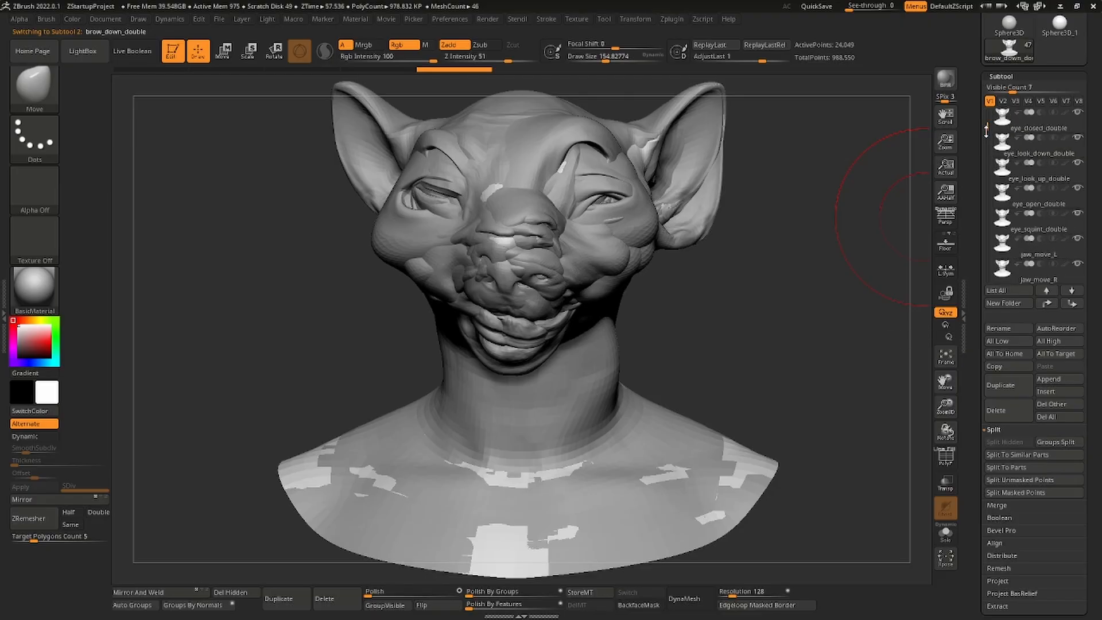
# Export the visible subtools via SubTool Master as OBJ files into the modified blendshapes folder
pyautogui.click(672, 19)
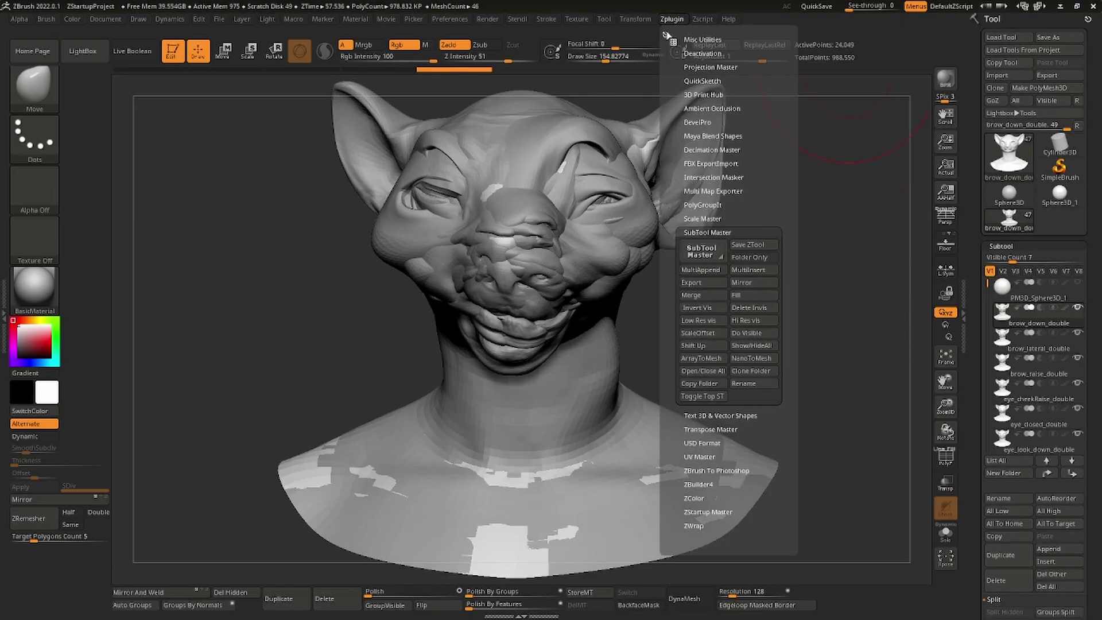
pyautogui.click(701, 282)
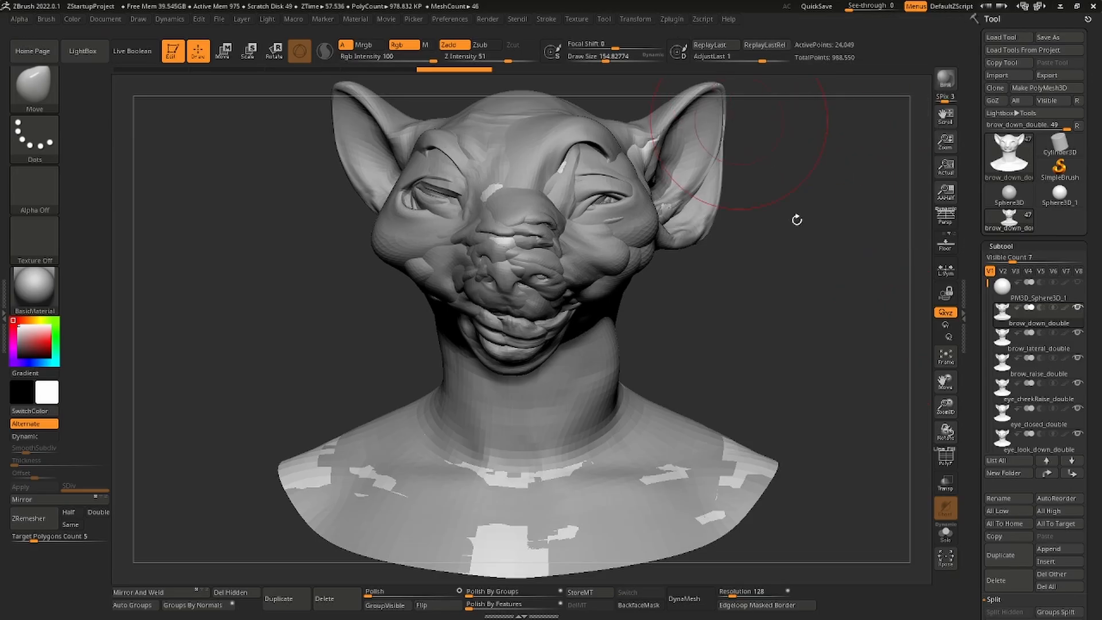
pyautogui.click(673, 19)
pyautogui.click(483, 298)
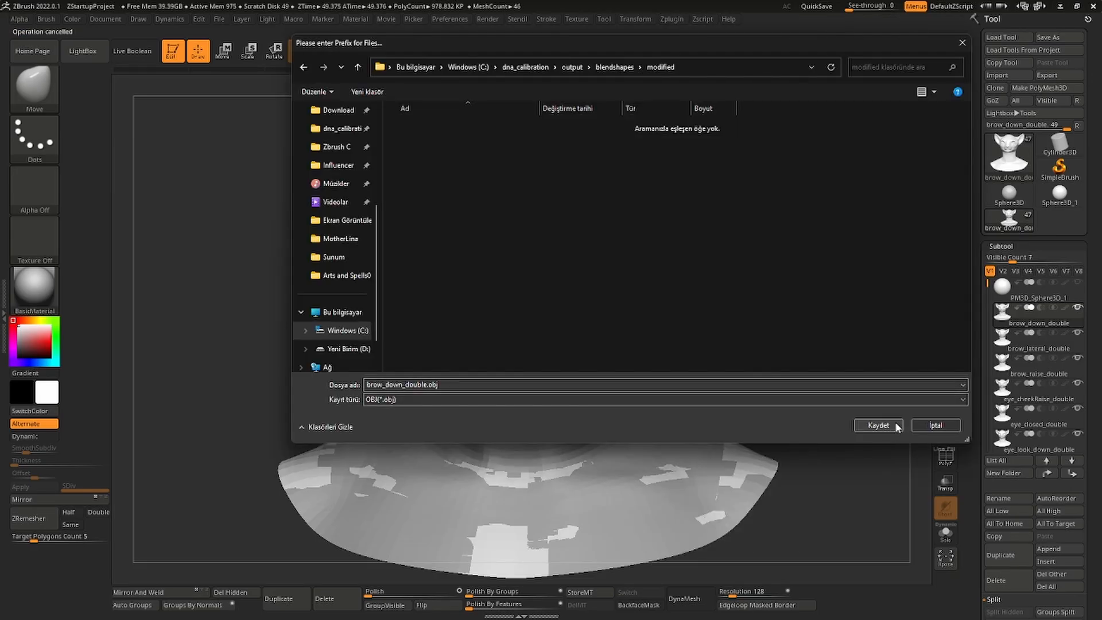
pyautogui.click(880, 427)
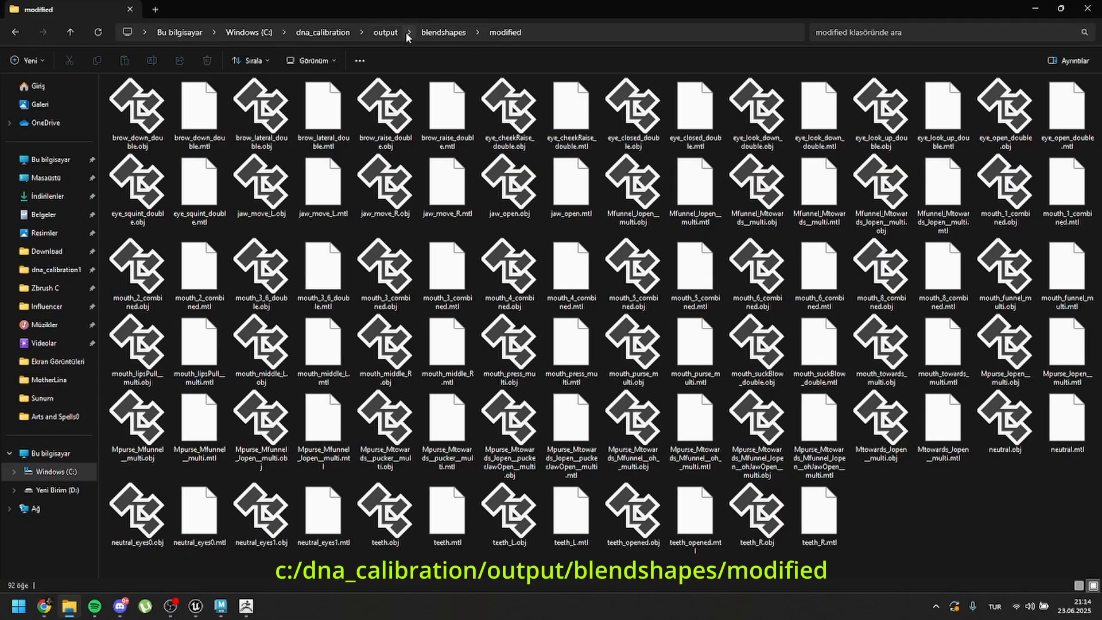
# Copy the modified blendshapes folder path from the address bar and return to Maya
pyautogui.click(541, 33)
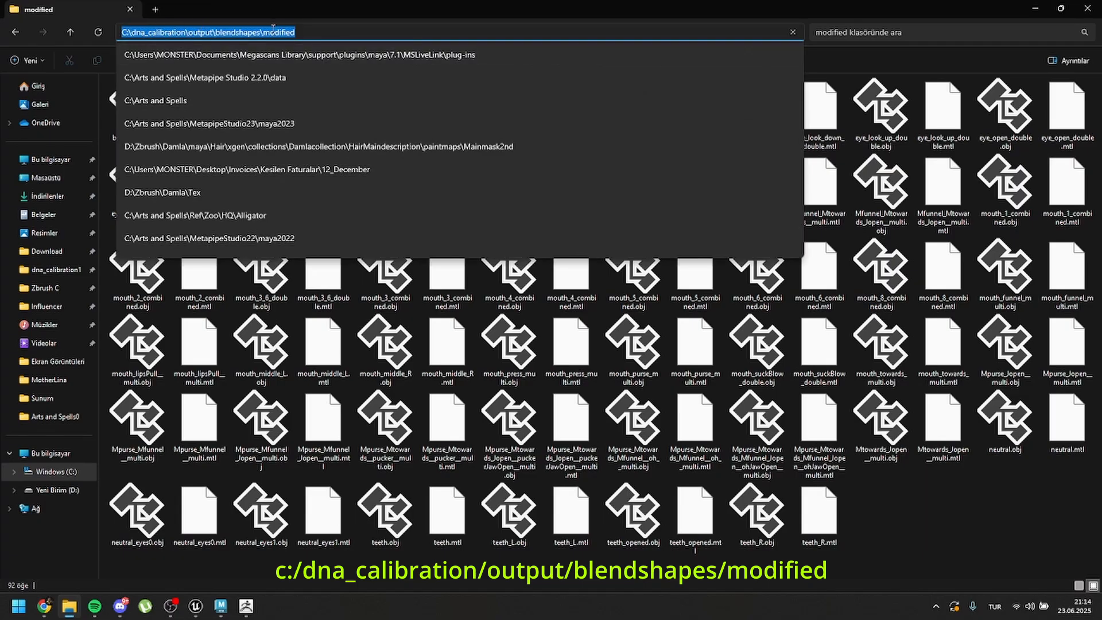
pyautogui.hotkey('alt', 'Tab')
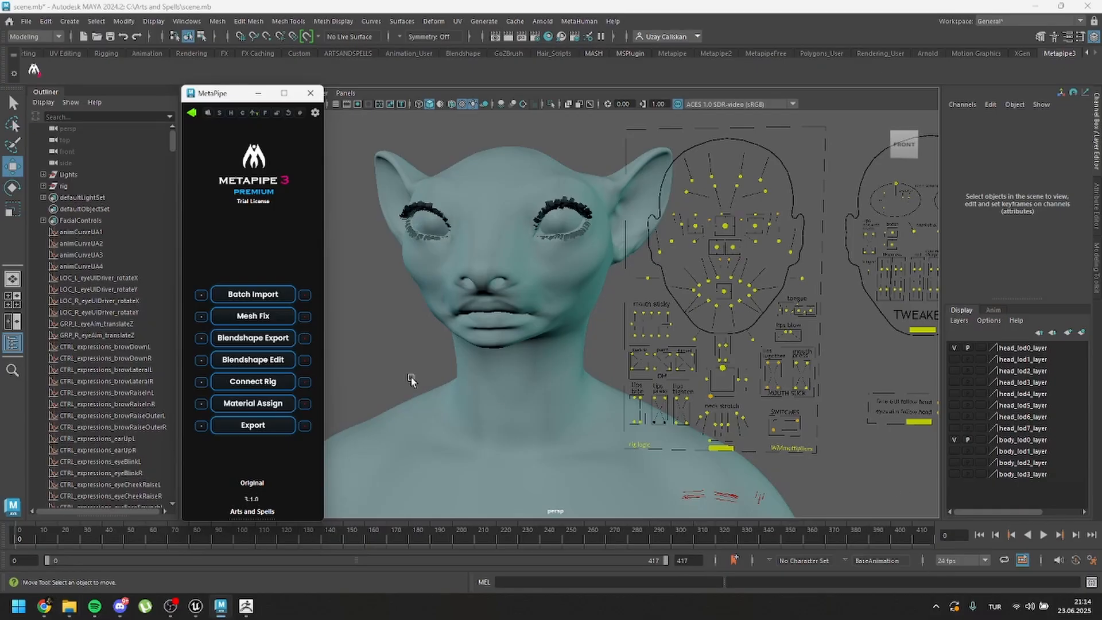
# Review the MetaPipe Blendshape Edit options, then apply the edited blend shapes to Voly's head
pyautogui.click(200, 361)
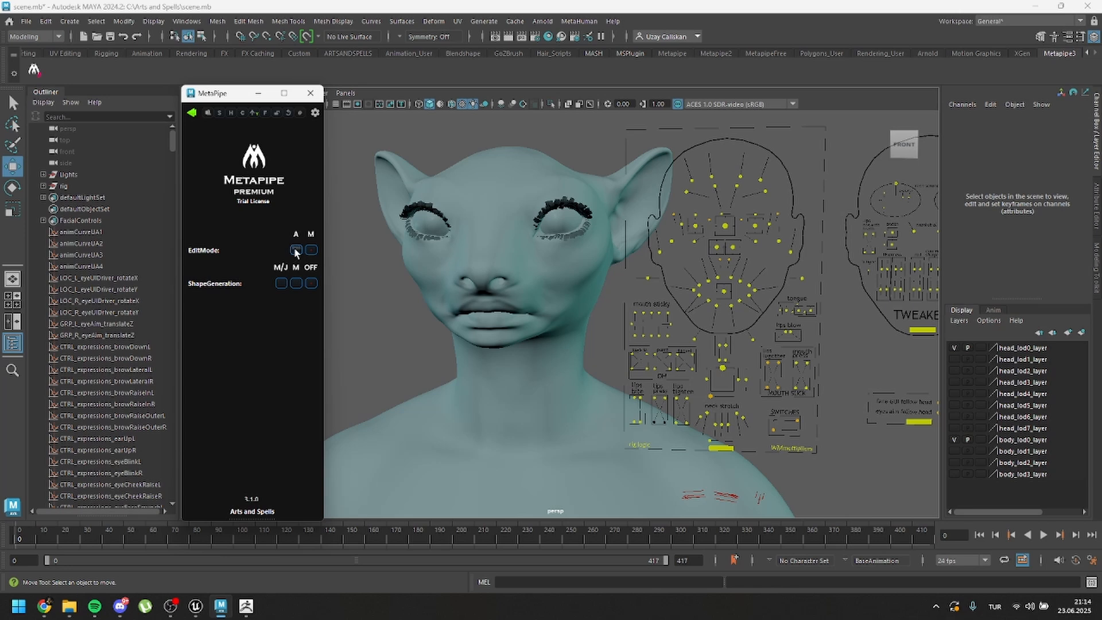
pyautogui.click(193, 112)
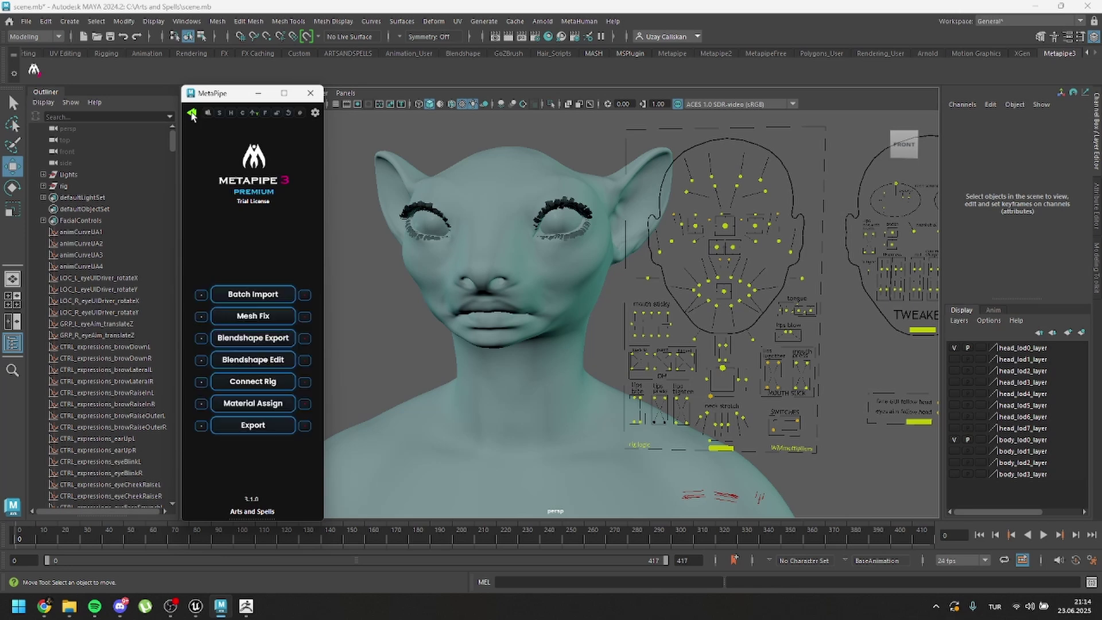
pyautogui.click(252, 360)
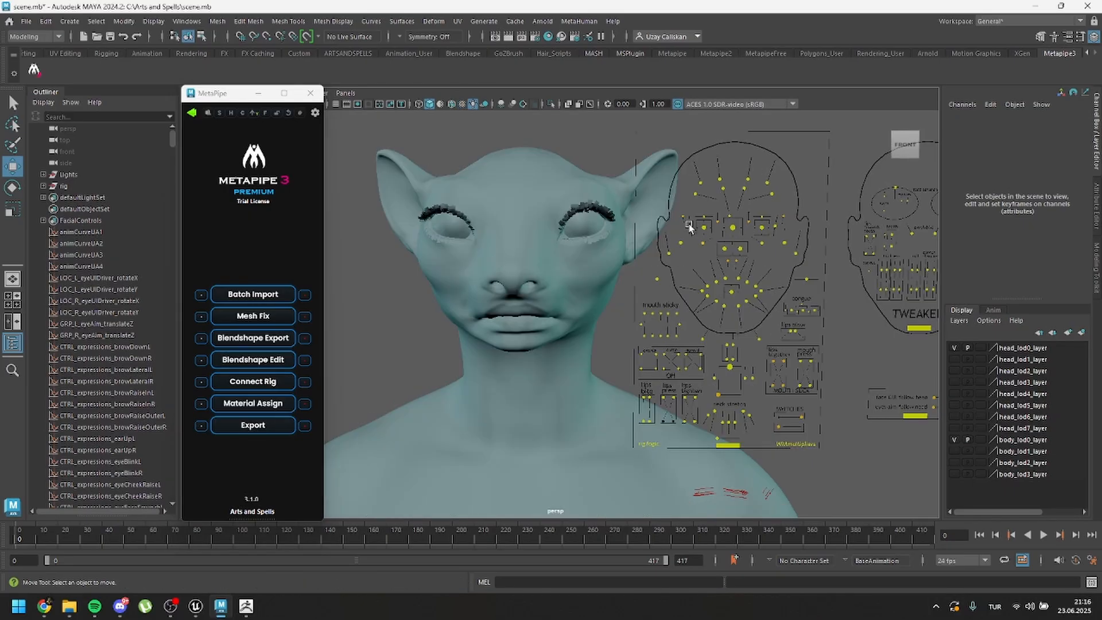
pyautogui.click(692, 229)
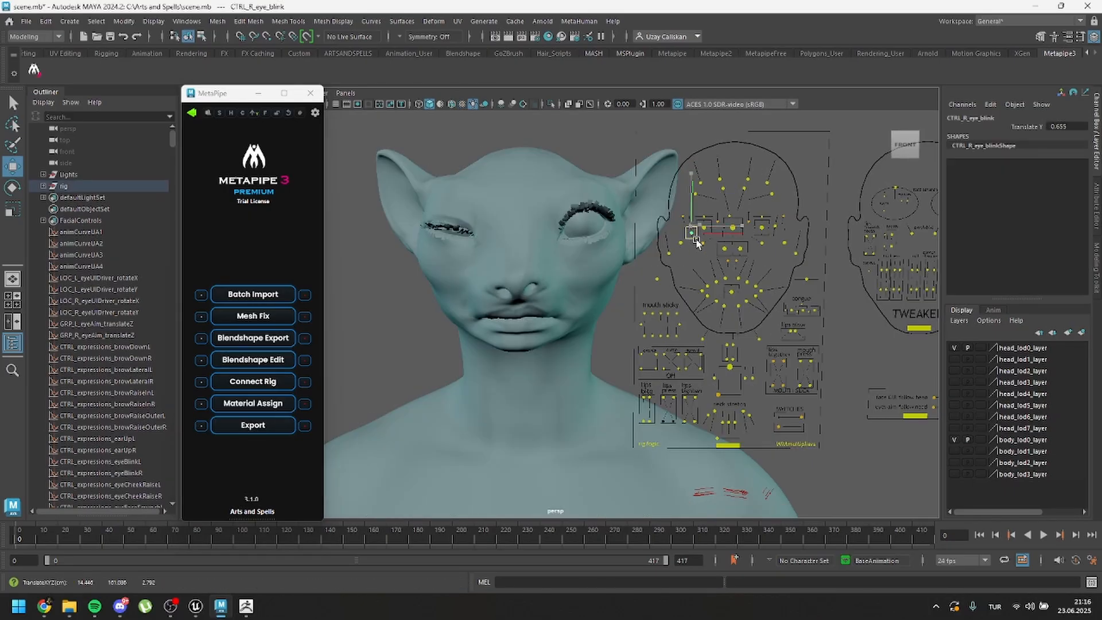
pyautogui.moveTo(691, 232)
pyautogui.mouseDown()
pyautogui.moveTo(642, 184)
pyautogui.moveTo(699, 262)
pyautogui.mouseUp()
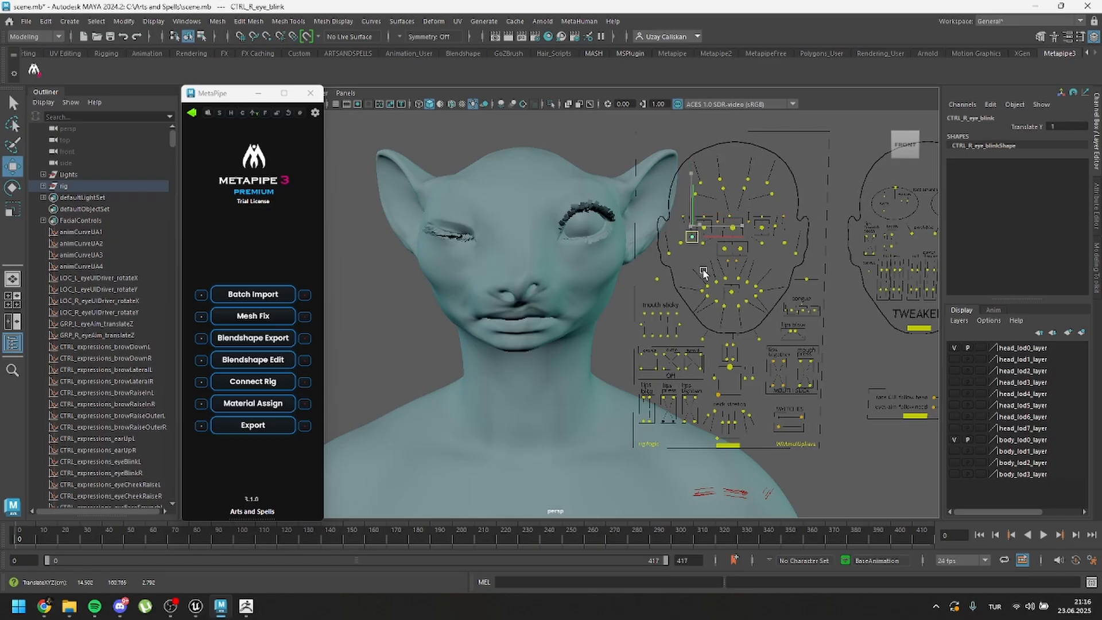
pyautogui.moveTo(730, 367); pyautogui.dragTo(723, 366)
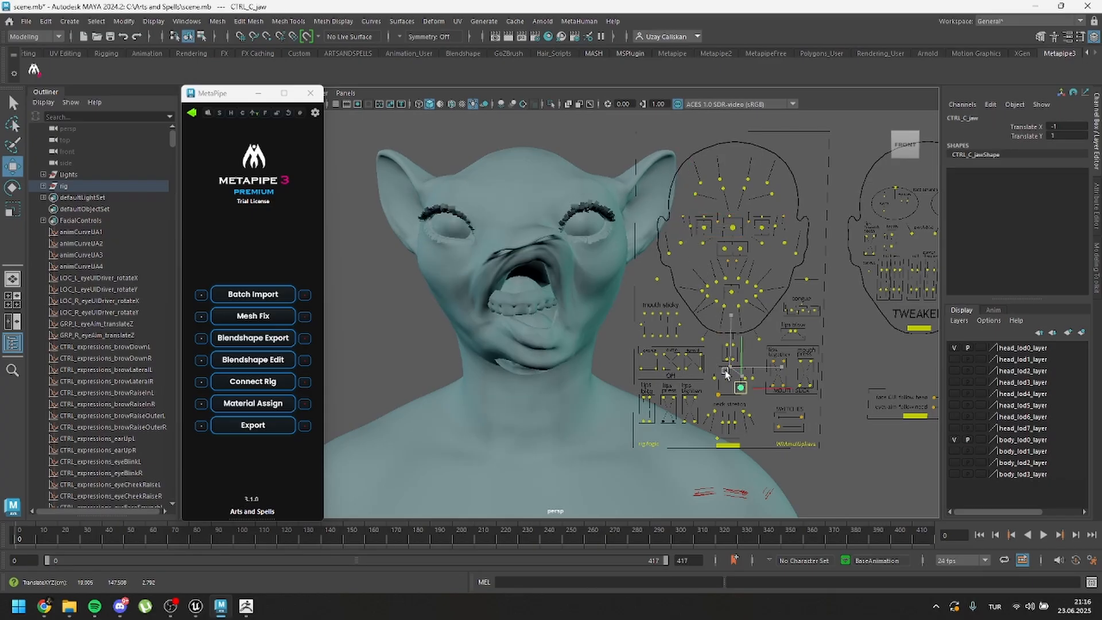
pyautogui.moveTo(661, 341)
pyautogui.mouseDown()
pyautogui.moveTo(697, 412)
pyautogui.moveTo(663, 390)
pyautogui.moveTo(659, 416)
pyautogui.moveTo(674, 379)
pyautogui.mouseUp()
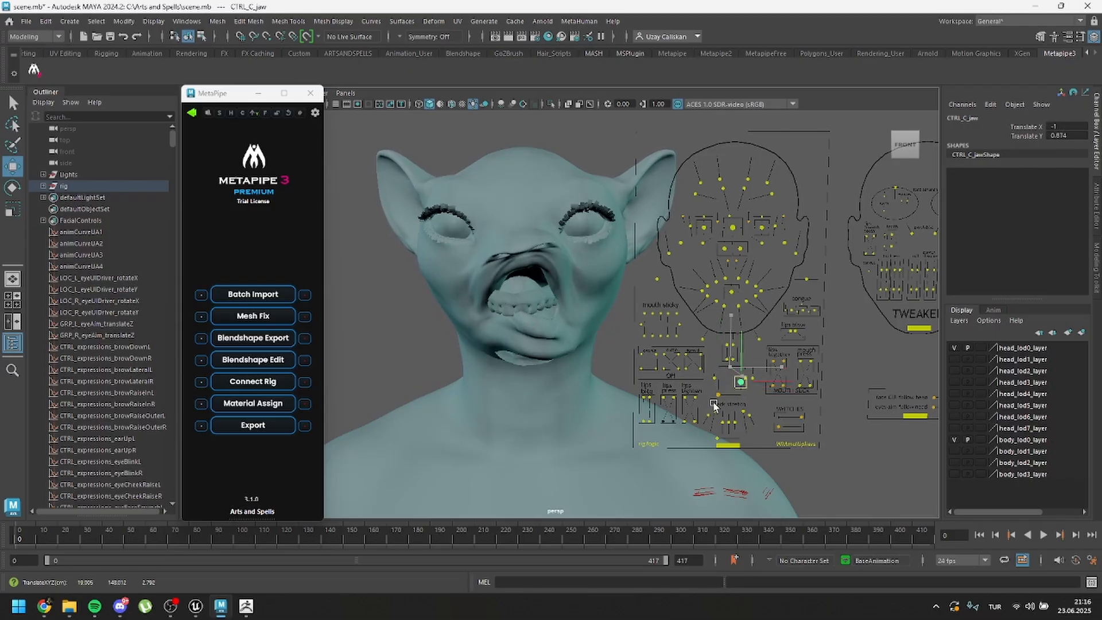
pyautogui.press('z')
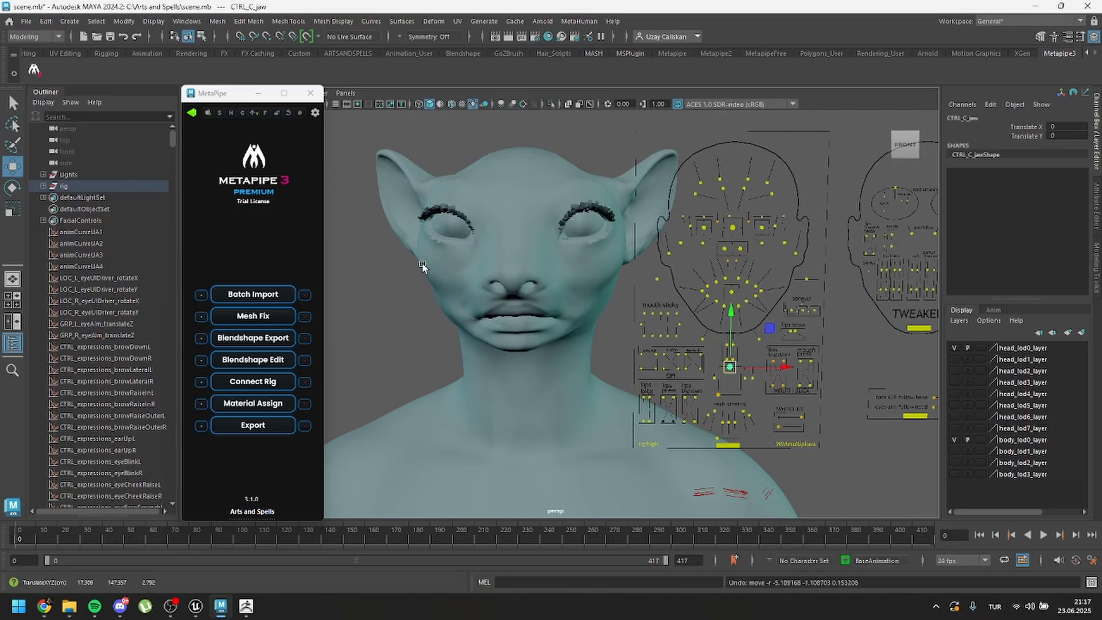
pyautogui.click(335, 357)
pyautogui.scroll(2, 494, 259)
pyautogui.click(494, 260)
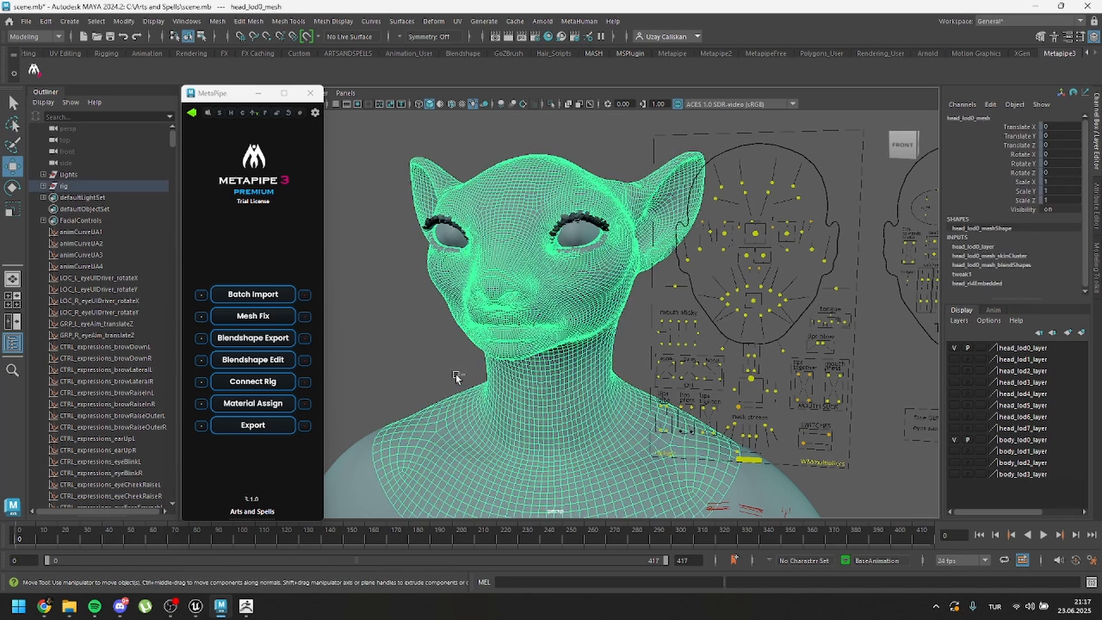
# Import the head OBJ mesh file and frame the whole scene again
pyautogui.click(388, 345)
pyautogui.click(254, 294)
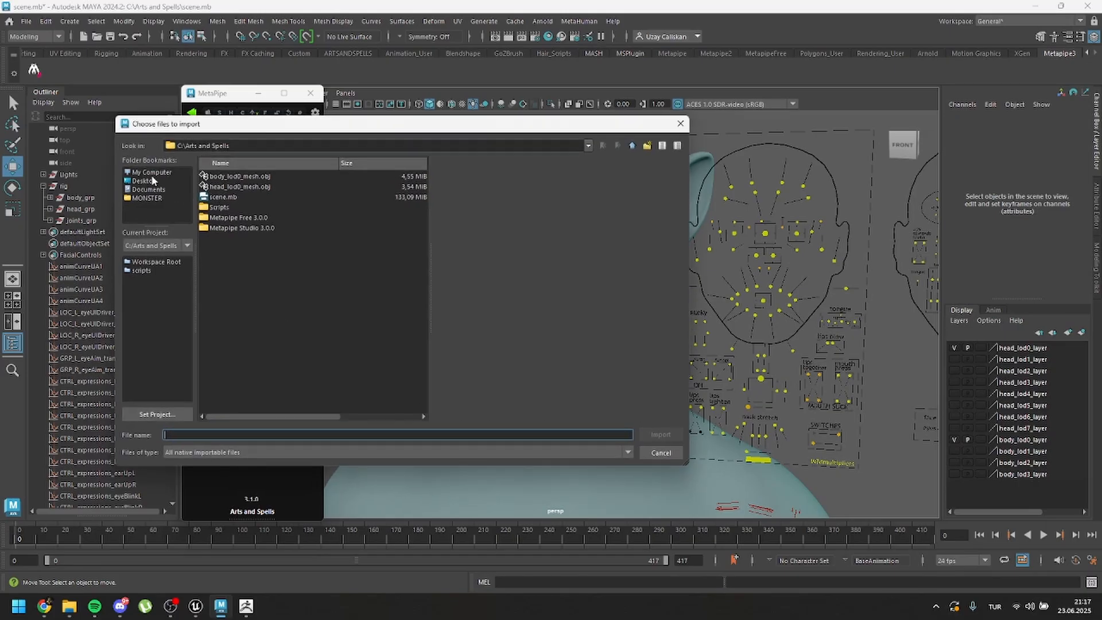
pyautogui.click(147, 198)
pyautogui.doubleClick(240, 226)
pyautogui.click(550, 103)
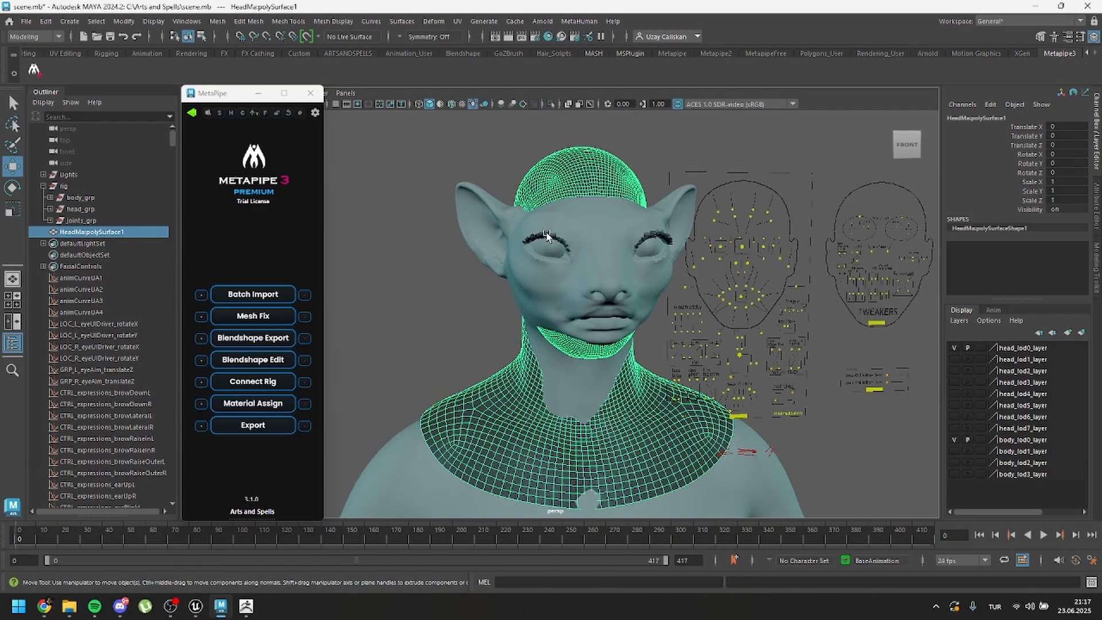
# Hide the creature head to reveal the MetaHuman head and pull CTRL_C_jaw to test deformation
pyautogui.keyDown('alt'); pyautogui.moveTo(549, 215); pyautogui.dragTo(349, 277); pyautogui.keyUp('alt')
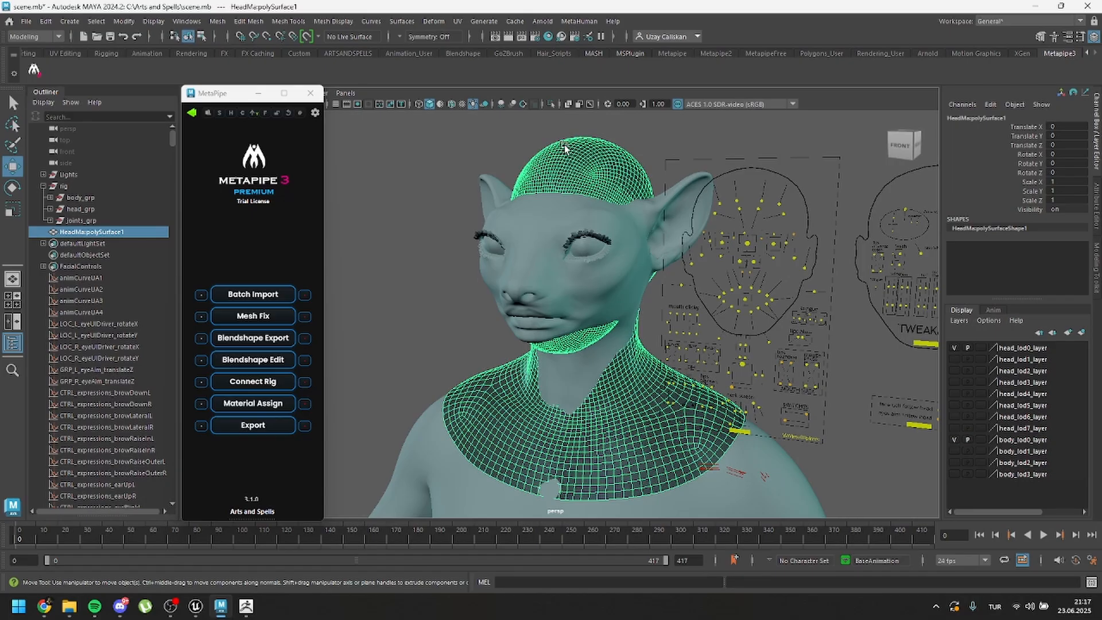
pyautogui.click(232, 314)
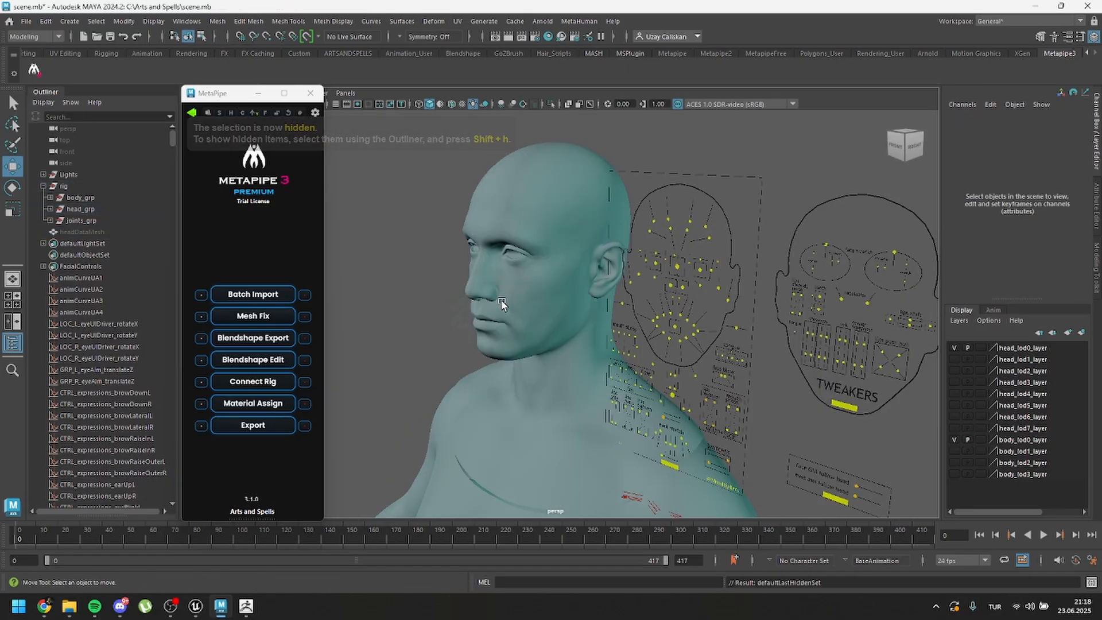
pyautogui.keyDown('alt'); pyautogui.moveTo(466, 303); pyautogui.dragTo(562, 302); pyautogui.keyUp('alt')
pyautogui.moveTo(714, 366)
pyautogui.mouseDown()
pyautogui.moveTo(698, 386)
pyautogui.moveTo(712, 343)
pyautogui.mouseUp()
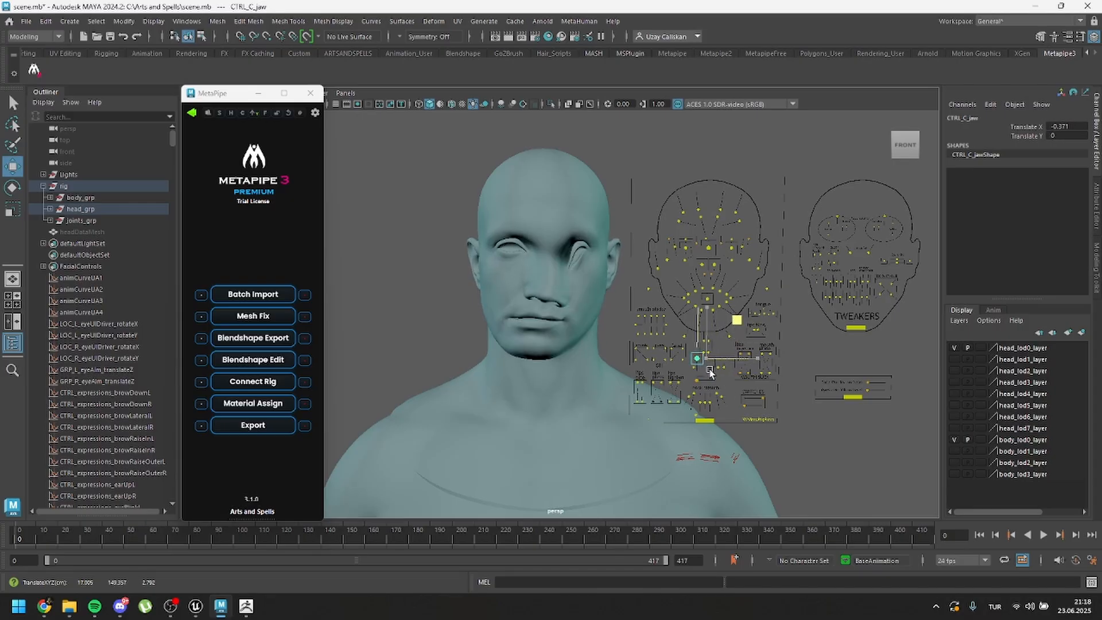
# Undo the jaw move to neutral and run MetaPipe Material Assign on the head and body
pyautogui.hotkey('ctrl', 'z')
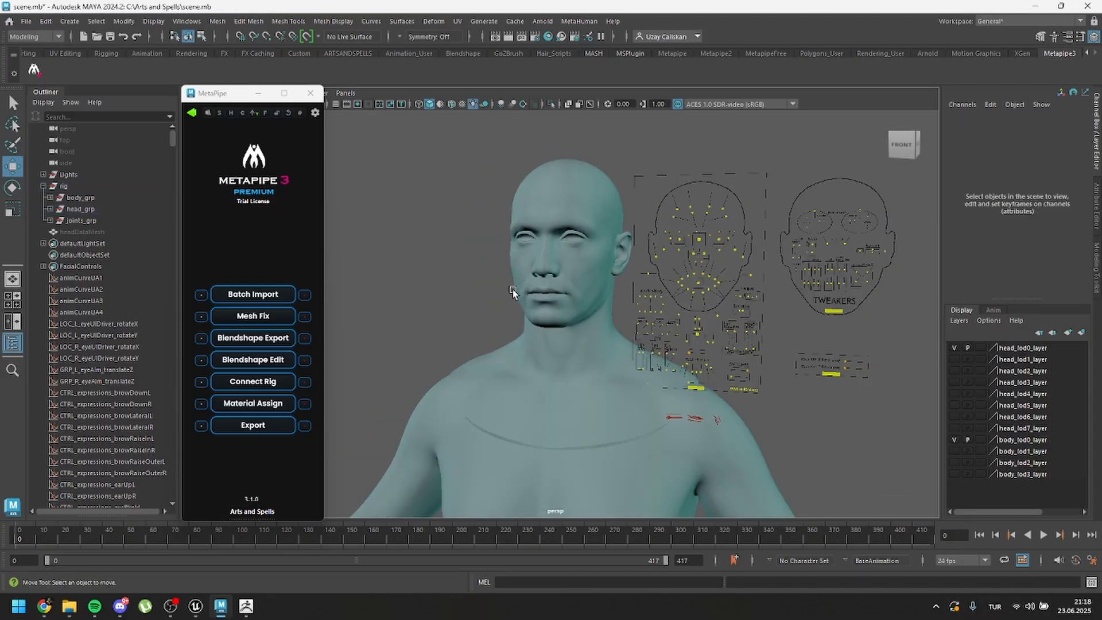
pyautogui.click(251, 403)
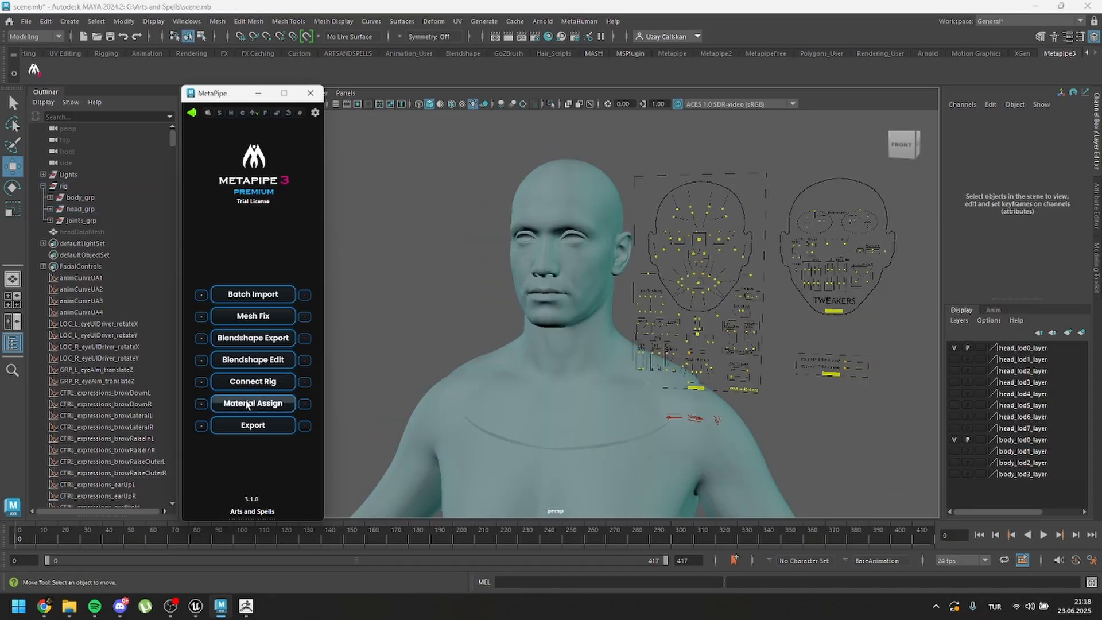
pyautogui.click(200, 426)
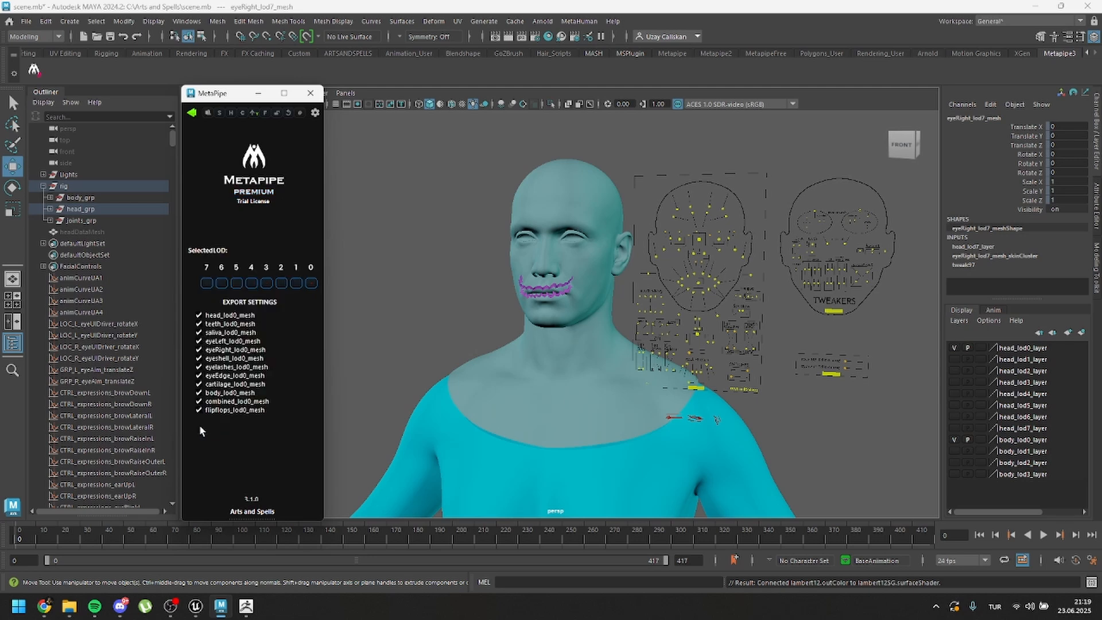
# In Export settings untick head, saliva, eyes, eyelashes and flipflops, keeping the teeth mesh
pyautogui.click(198, 315)
pyautogui.click(199, 333)
pyautogui.click(199, 358)
pyautogui.click(199, 325)
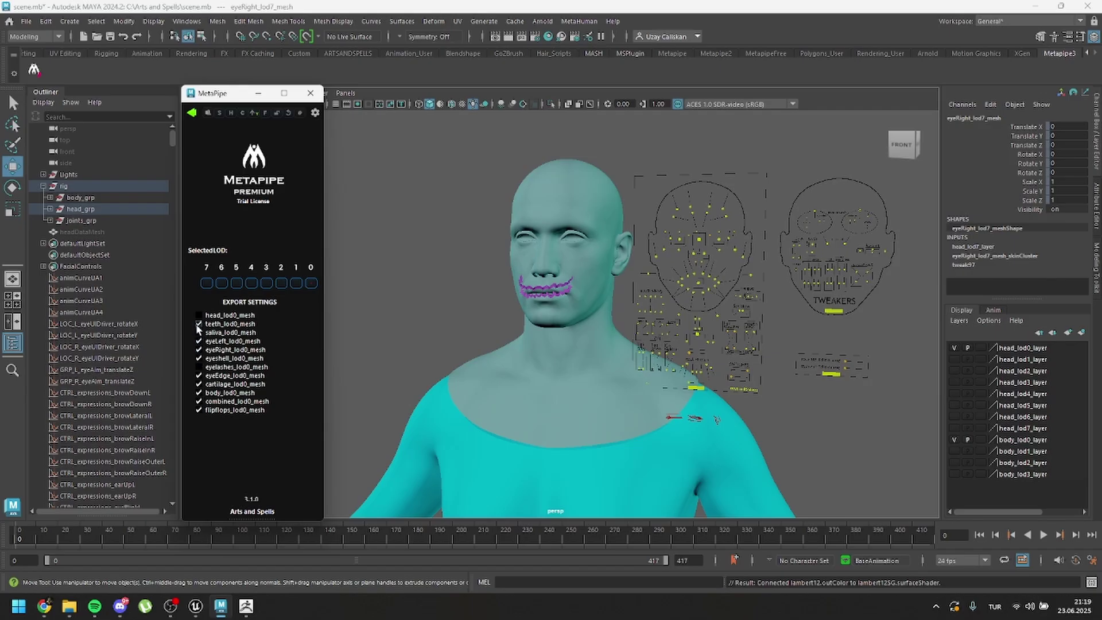
pyautogui.click(199, 367)
pyautogui.click(199, 316)
pyautogui.click(200, 411)
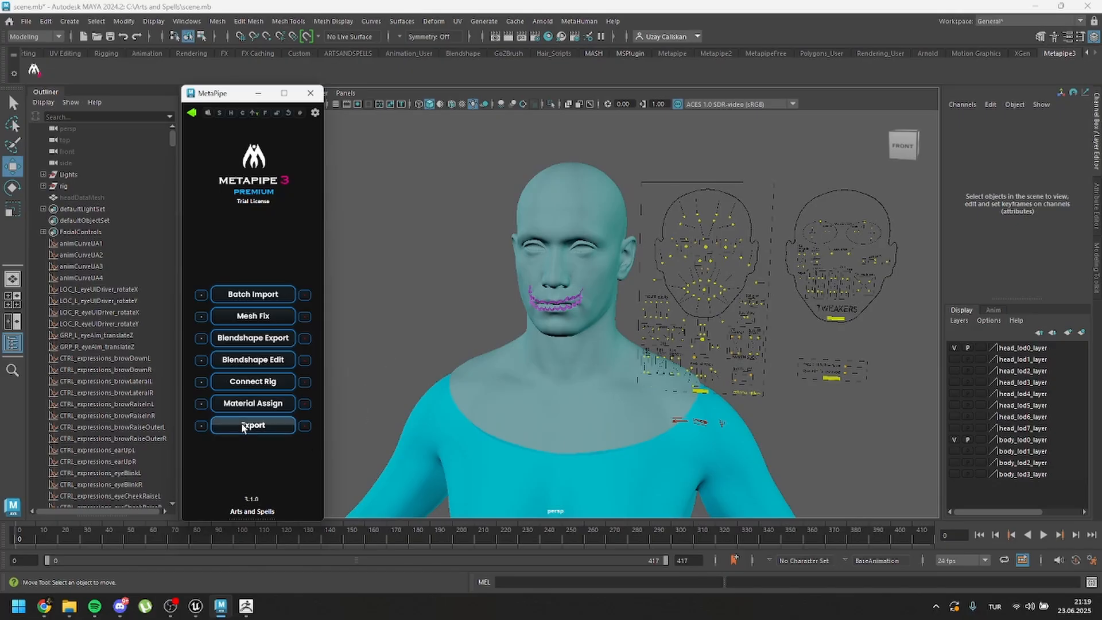
# Run the MetaPipe export, then assemble the Voly MetaHuman with the UE Cine (Complete) setup
pyautogui.click(273, 387)
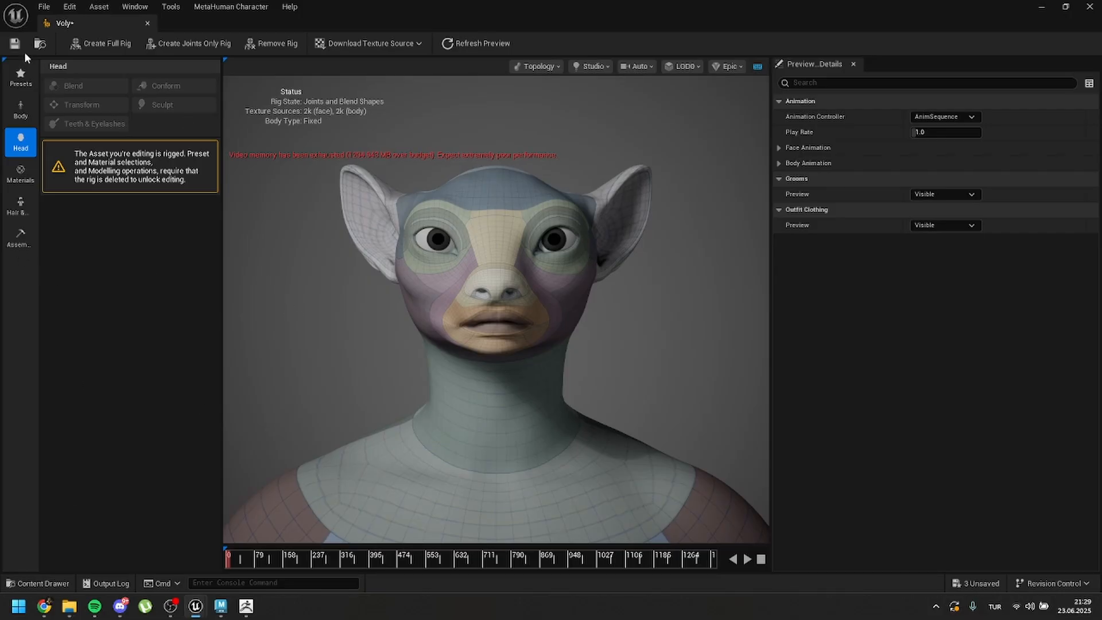
pyautogui.click(21, 237)
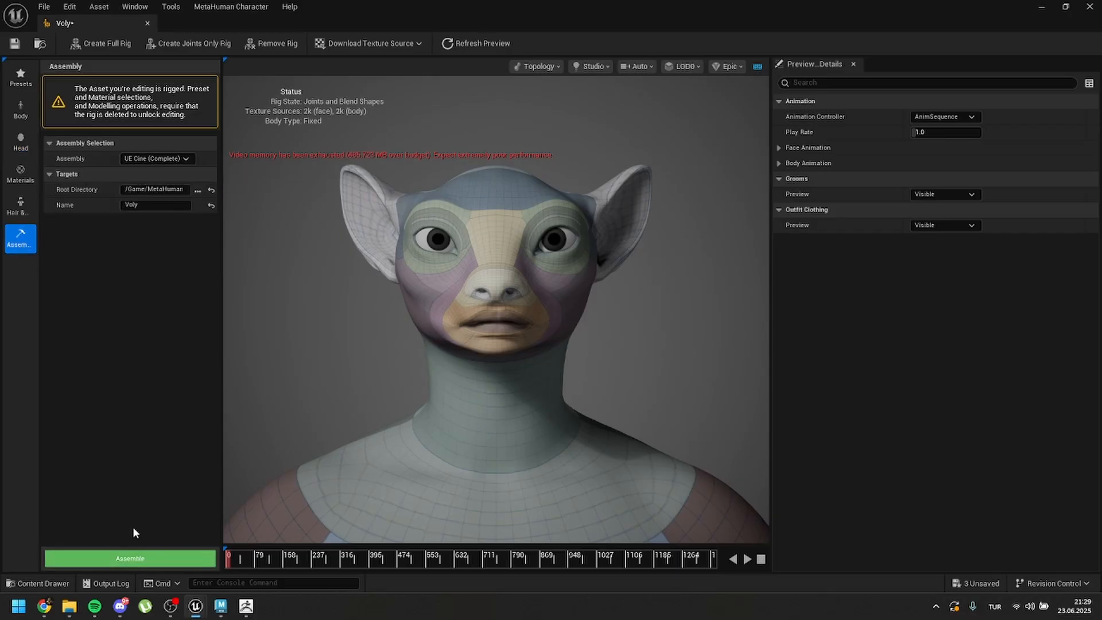
pyautogui.click(130, 558)
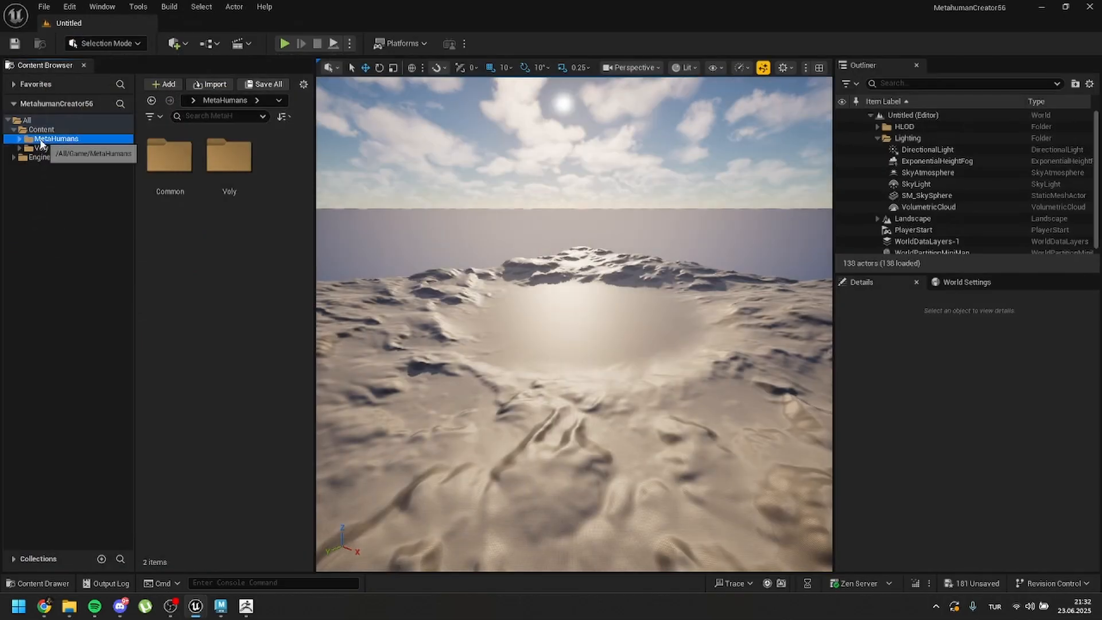
# Browse into MetaHumans > Voly > Face and select the SKM_Voly_FaceMesh asset
pyautogui.click(229, 156)
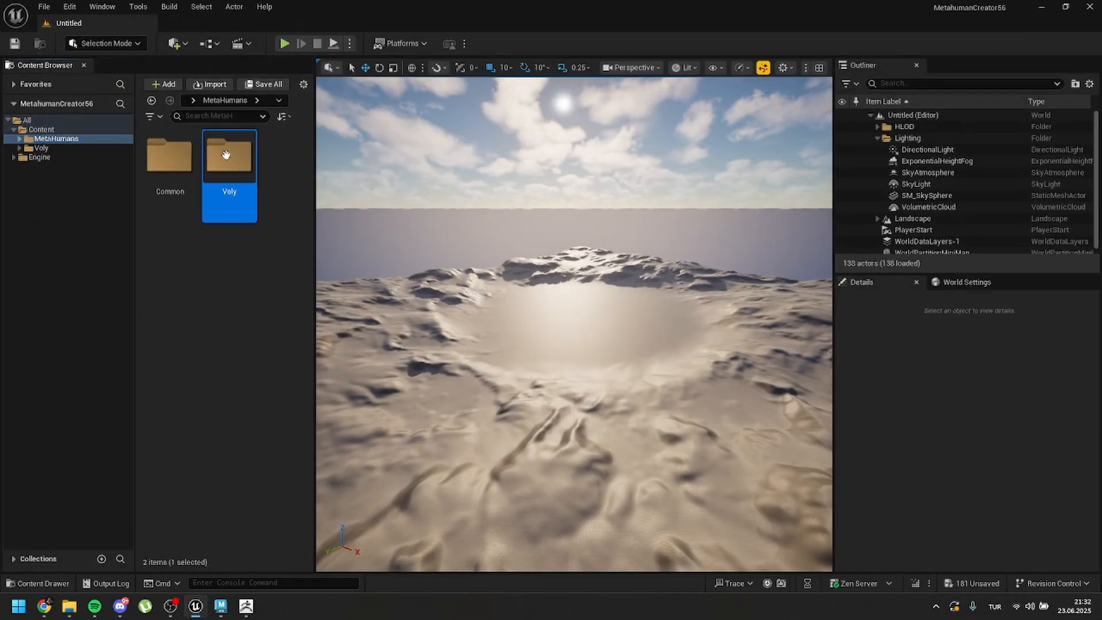
pyautogui.doubleClick(225, 155)
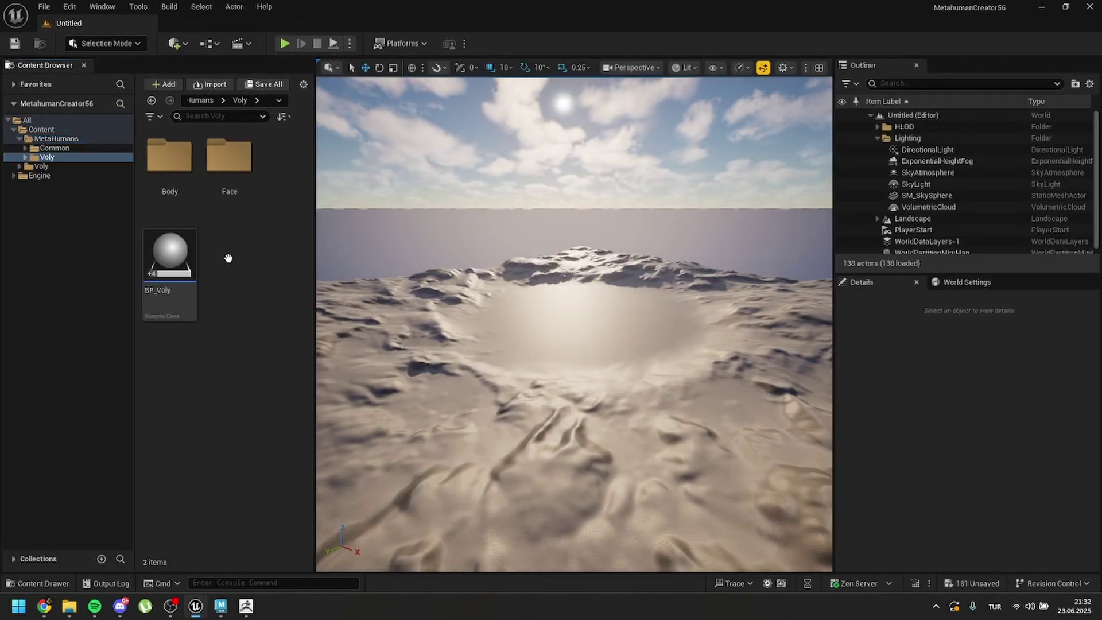
pyautogui.doubleClick(228, 160)
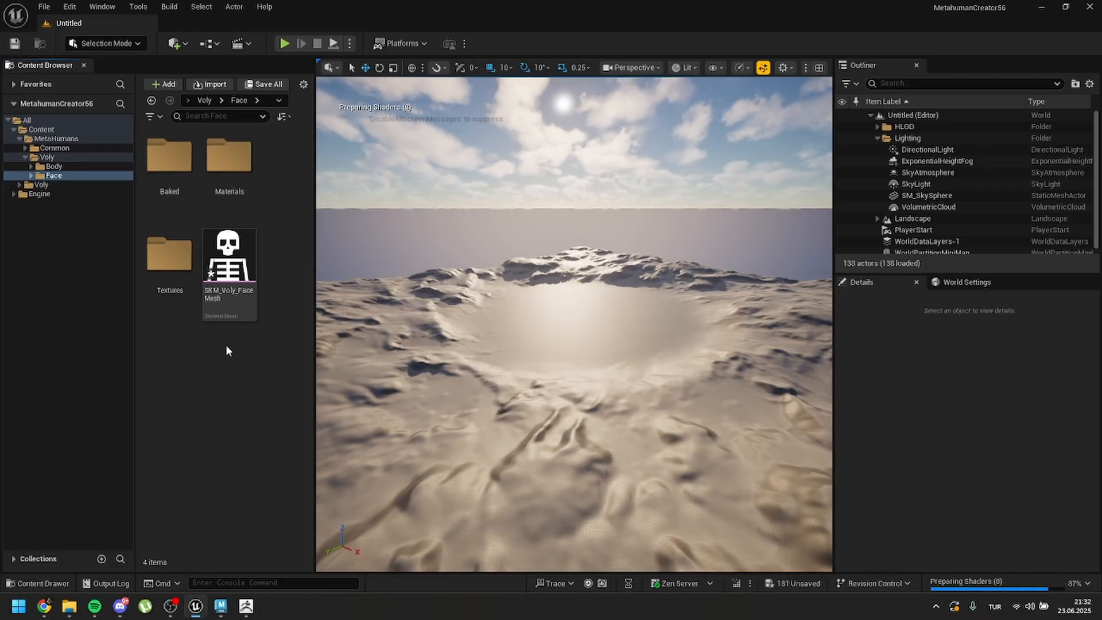
pyautogui.click(229, 301)
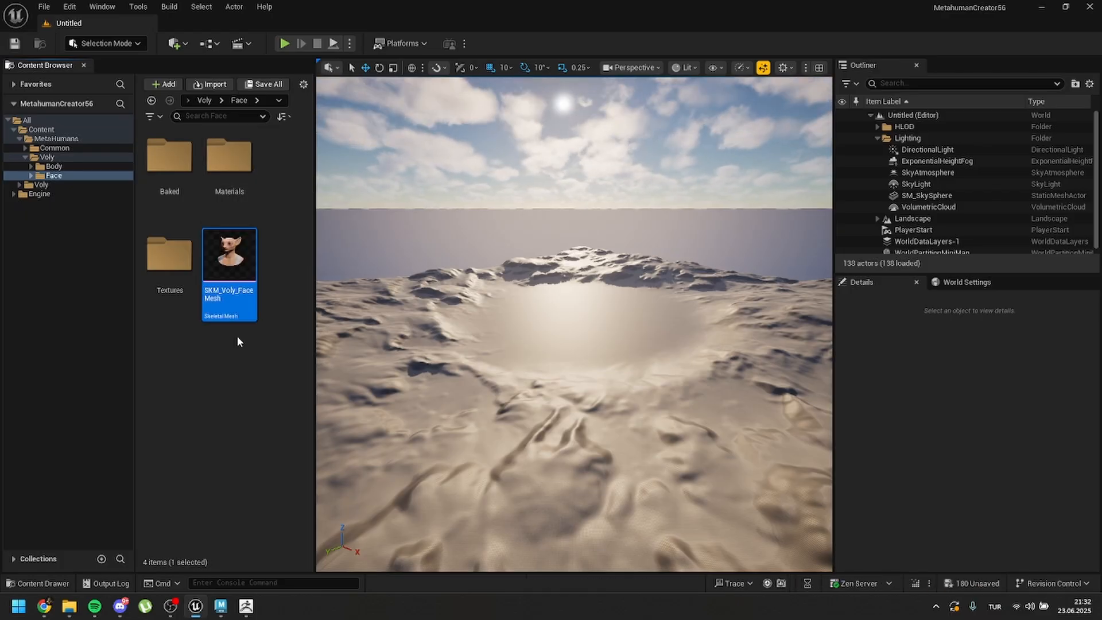
# Duplicate SKM_Voly_FaceMesh and name the copy Test
pyautogui.rightClick(228, 256)
pyautogui.moveTo(277, 193)
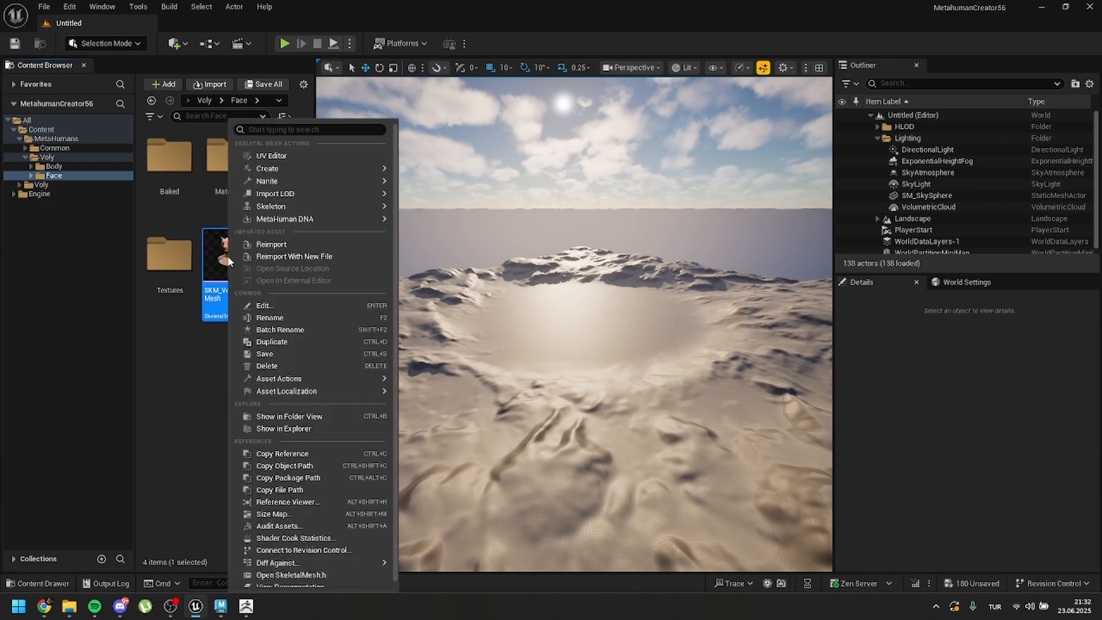
pyautogui.click(271, 342)
pyautogui.write('Test')
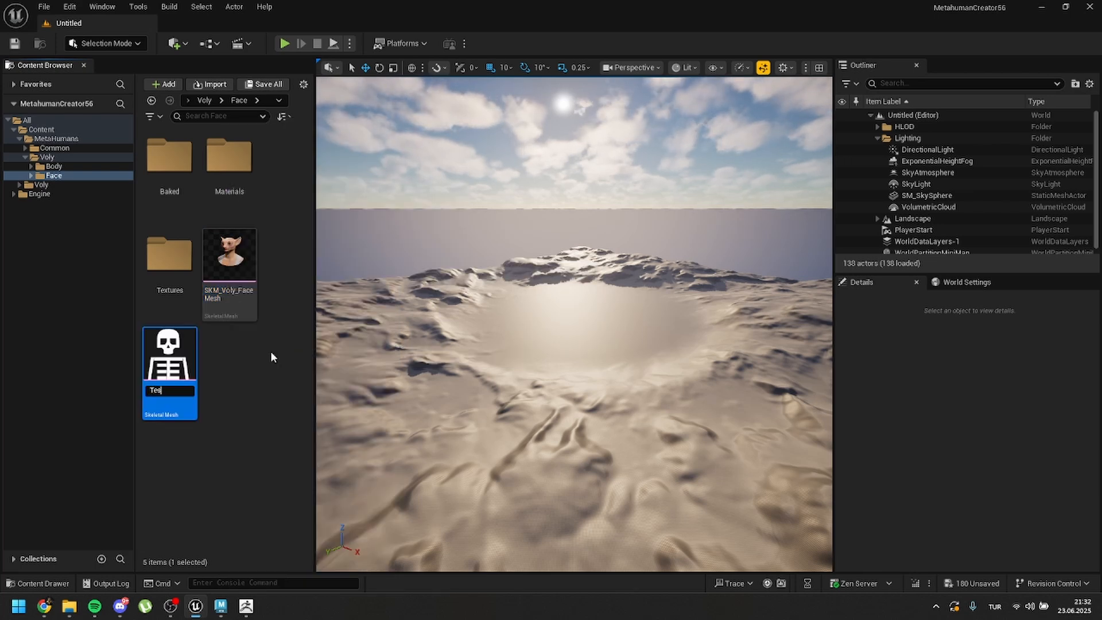
pyautogui.press('Return')
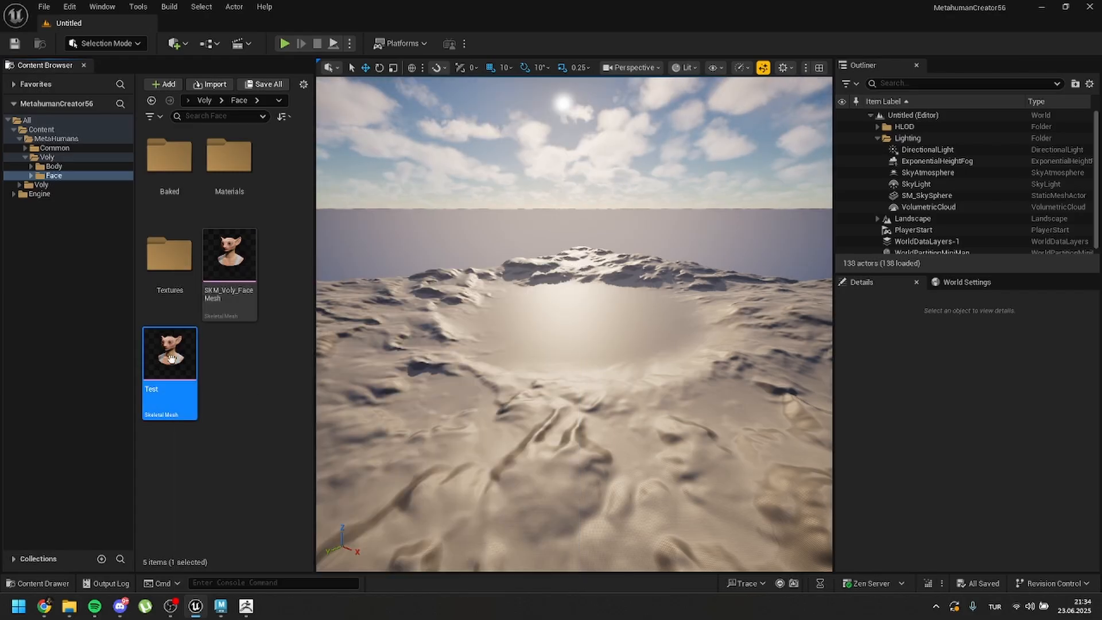
# Reimport the Test mesh with head.fbx from the dna_calibration output folder as its new source
pyautogui.rightClick(177, 378)
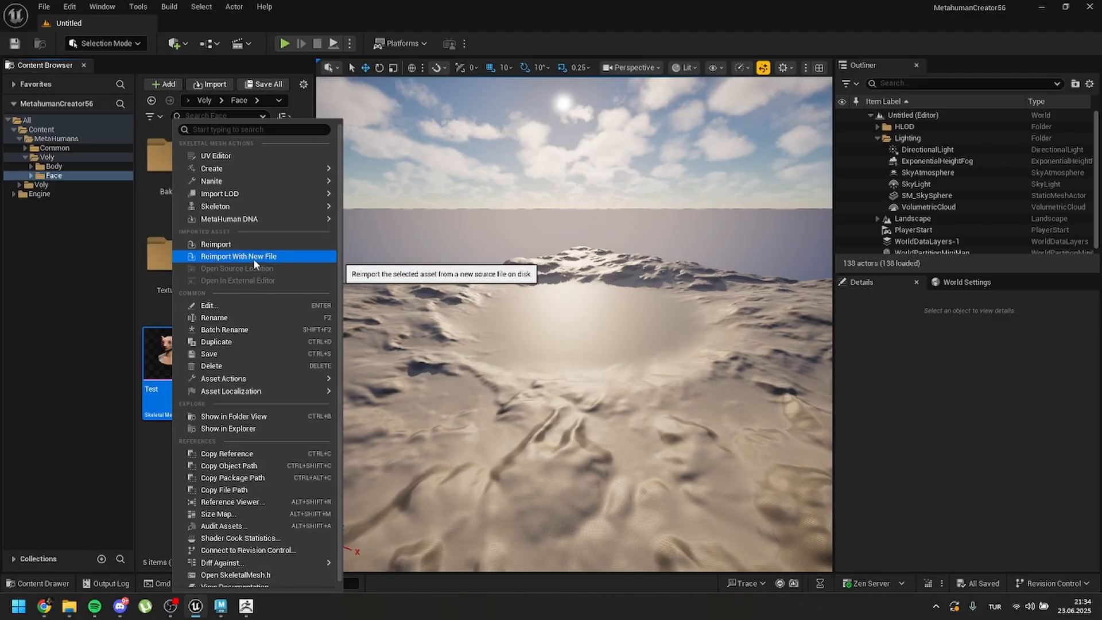
pyautogui.click(254, 259)
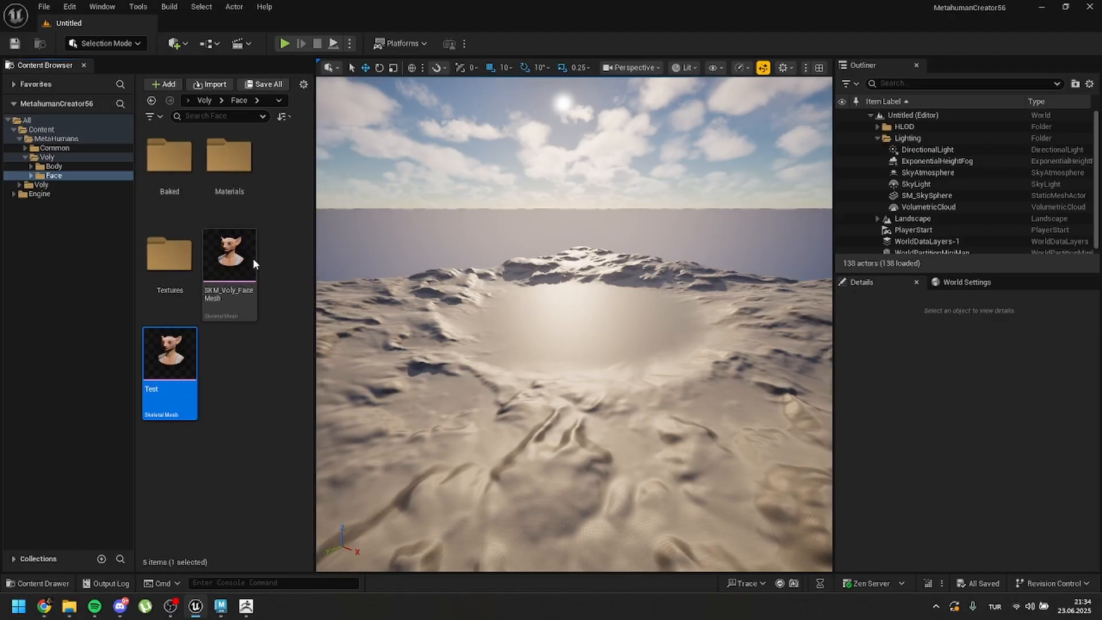
pyautogui.click(50, 132)
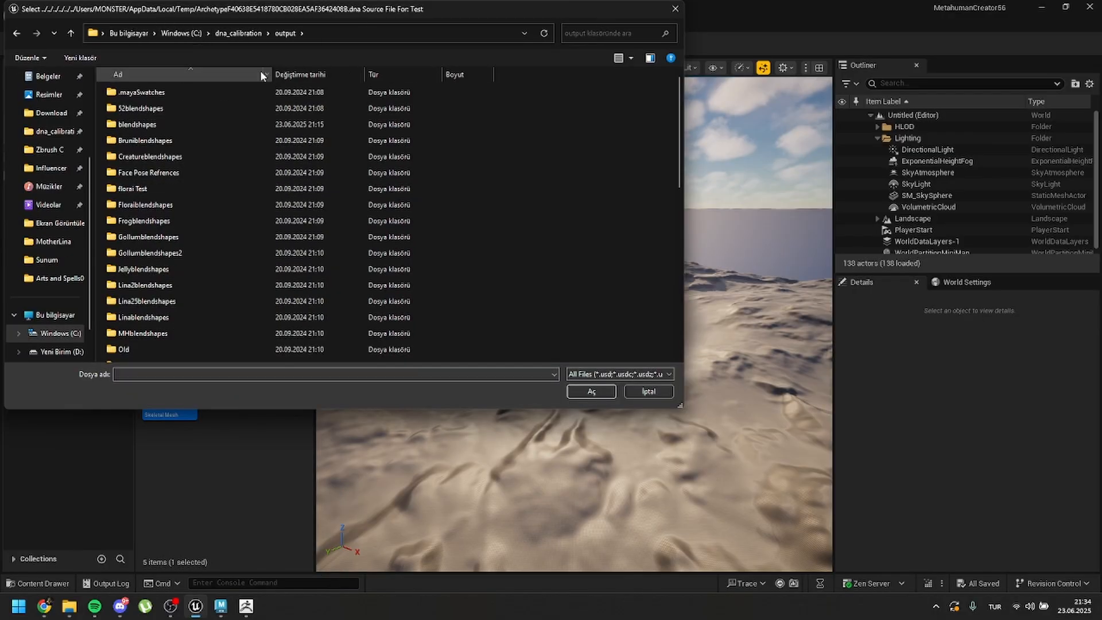
pyautogui.scroll(-5, 258, 215)
pyautogui.scroll(-3, 216, 259)
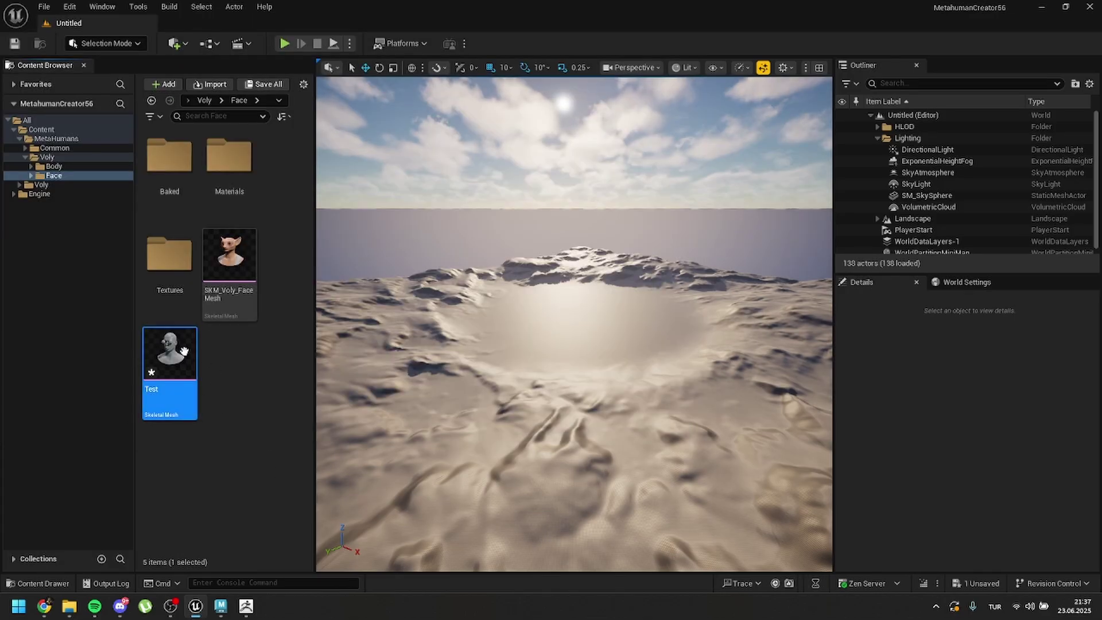
pyautogui.doubleClick(176, 355)
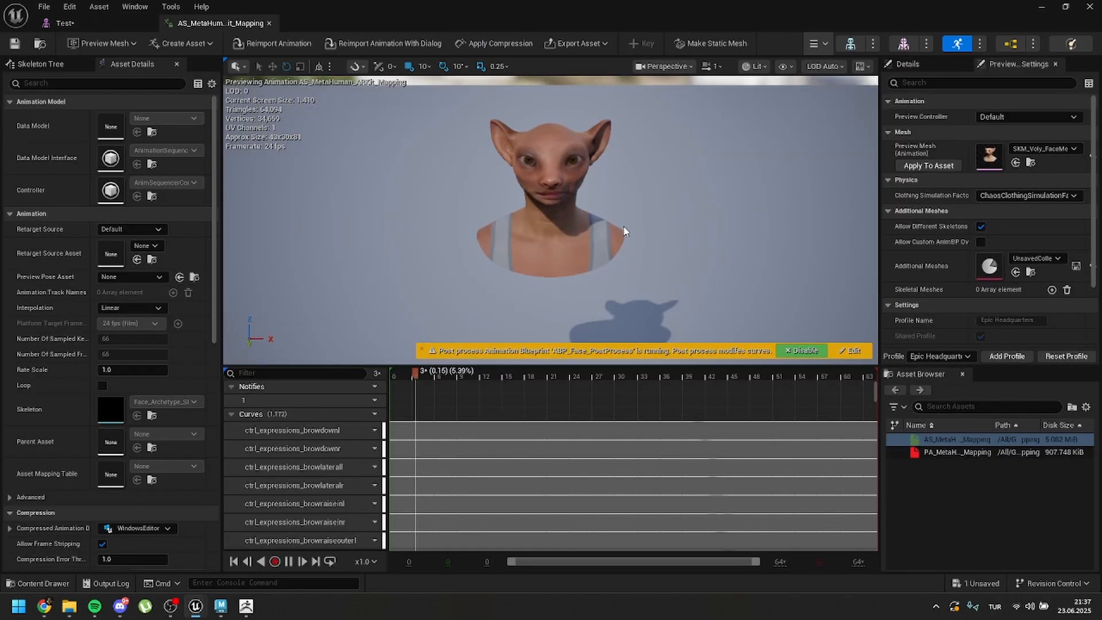
# Switch the AS_MetaHuman_ARKit_Mapping preview mesh to Test and scrub the timeline to check the facial animation
pyautogui.click(1042, 148)
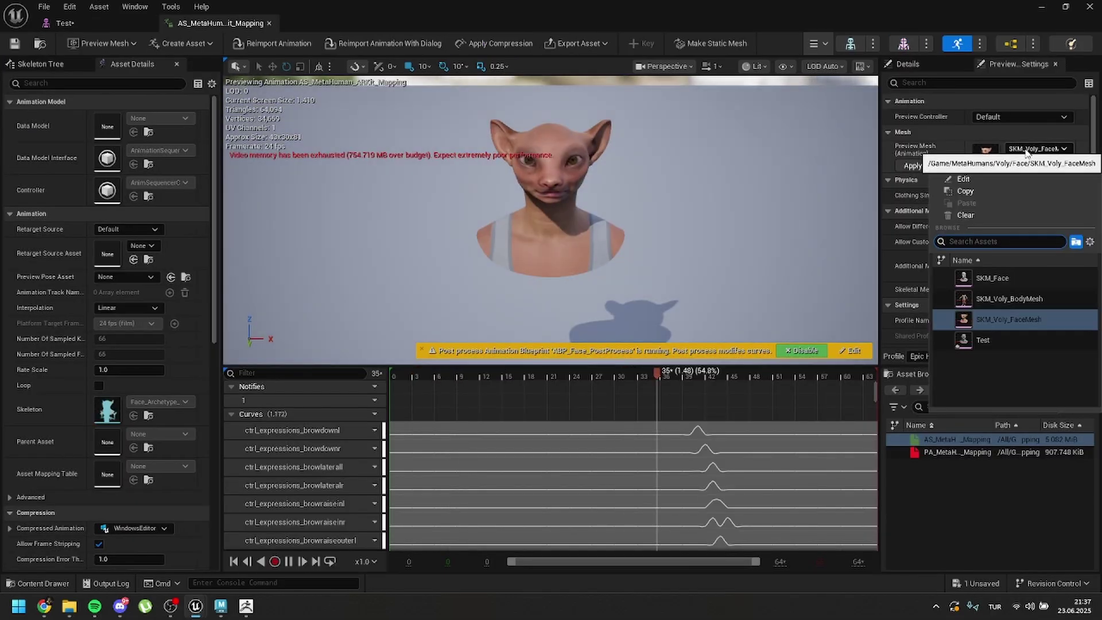
pyautogui.click(995, 335)
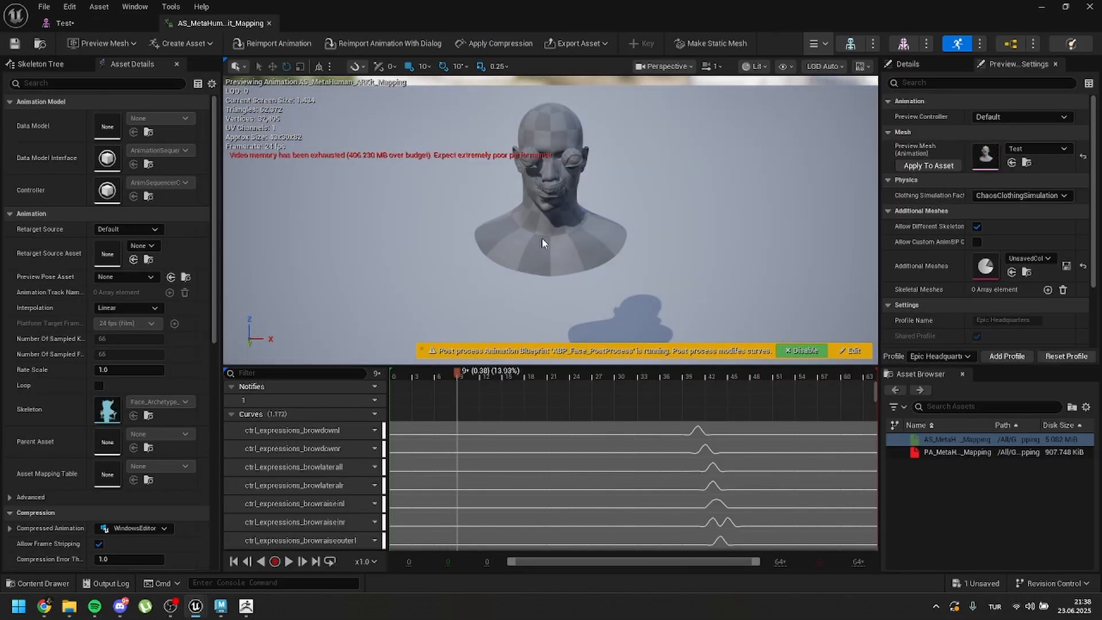
pyautogui.moveTo(543, 233)
pyautogui.mouseDown(button='right')
pyautogui.moveTo(552, 284)
pyautogui.moveTo(561, 196)
pyautogui.mouseUp(button='right')
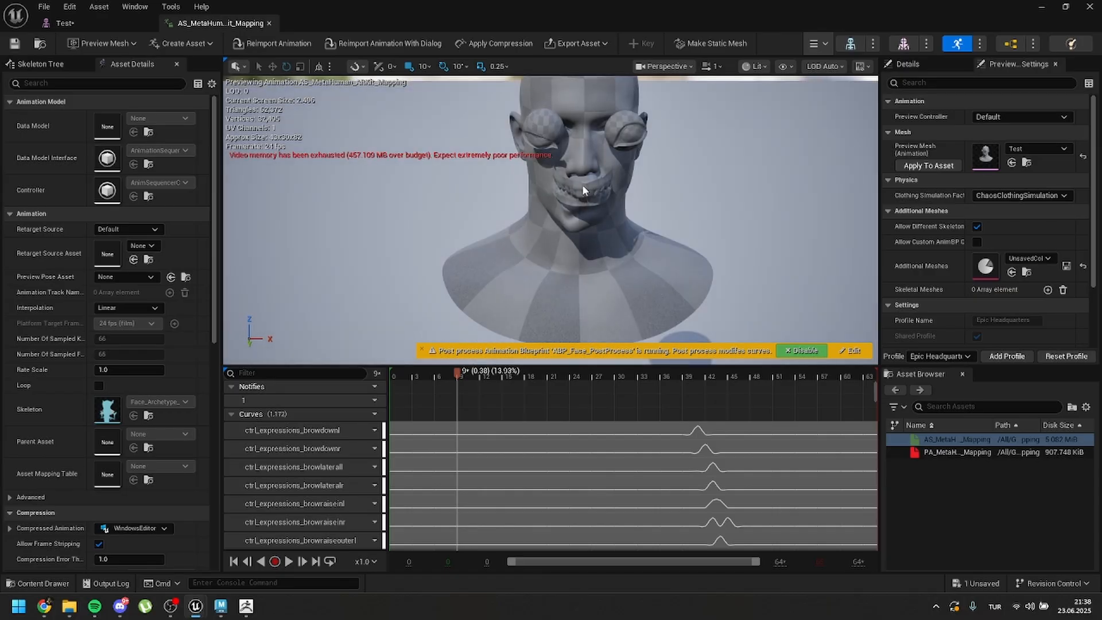
pyautogui.moveTo(462, 373)
pyautogui.mouseDown()
pyautogui.moveTo(564, 373)
pyautogui.moveTo(548, 373)
pyautogui.mouseUp()
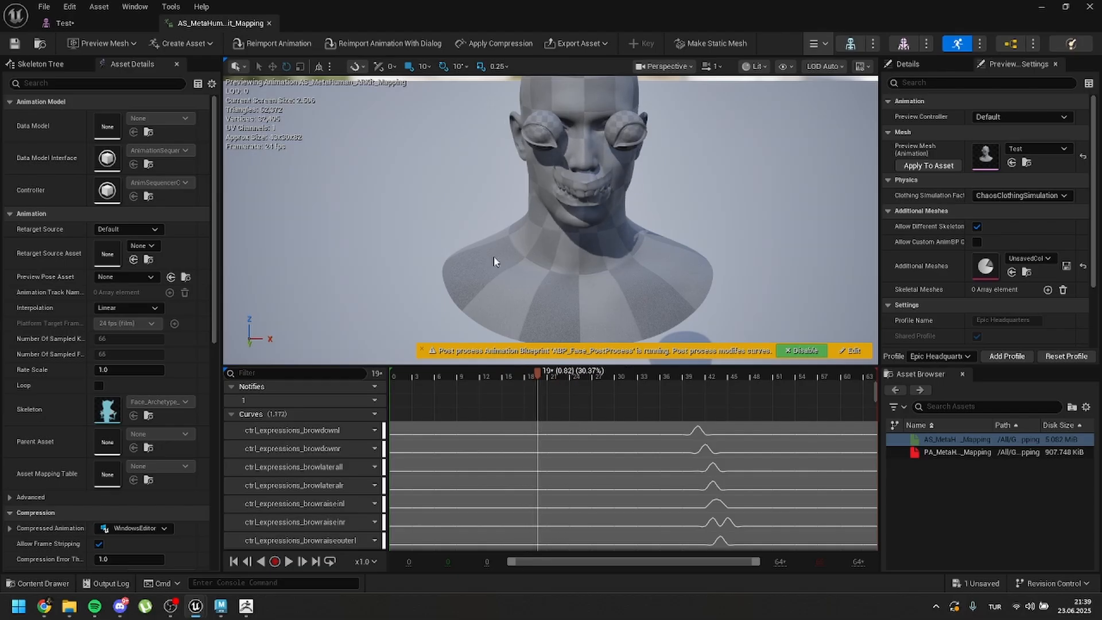